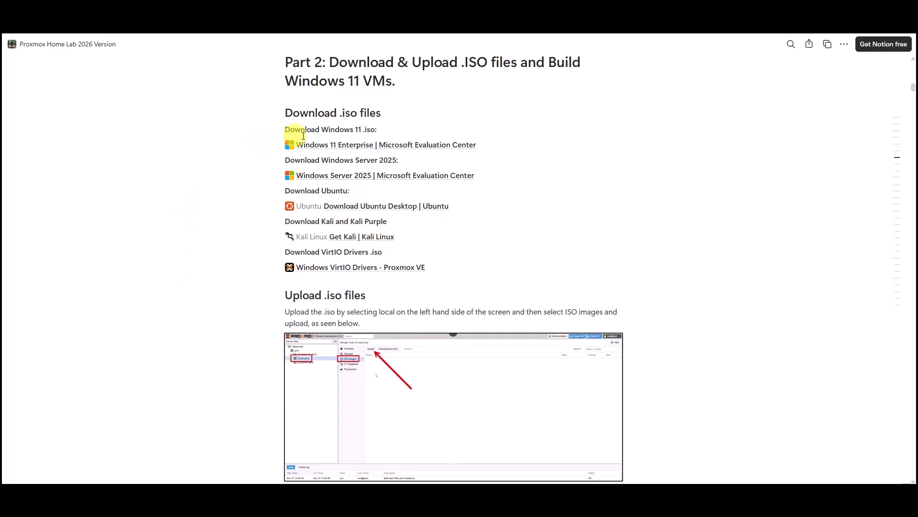
- Start the Windows 11 Enterprise evaluation ISO download and close the downloads panel
{"action": "mouse_move", "coordinate": [341, 151]}
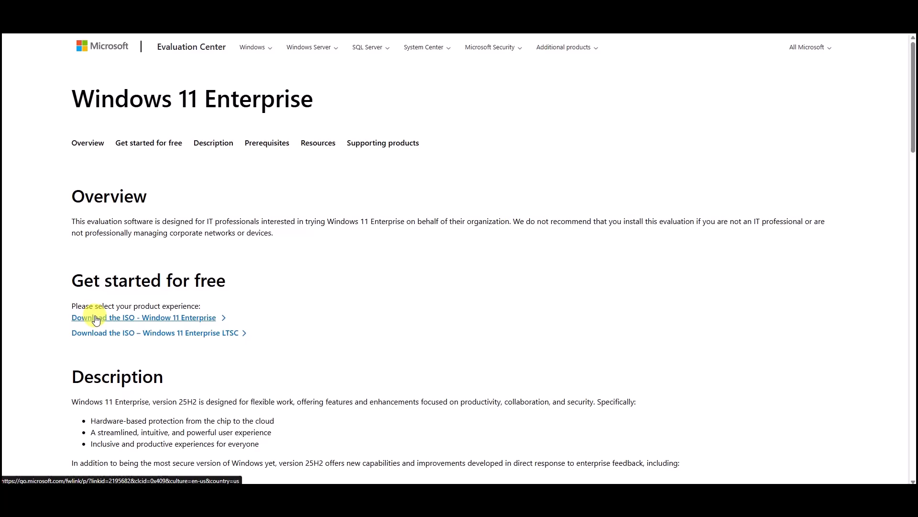
{"action": "left_click", "coordinate": [181, 352]}
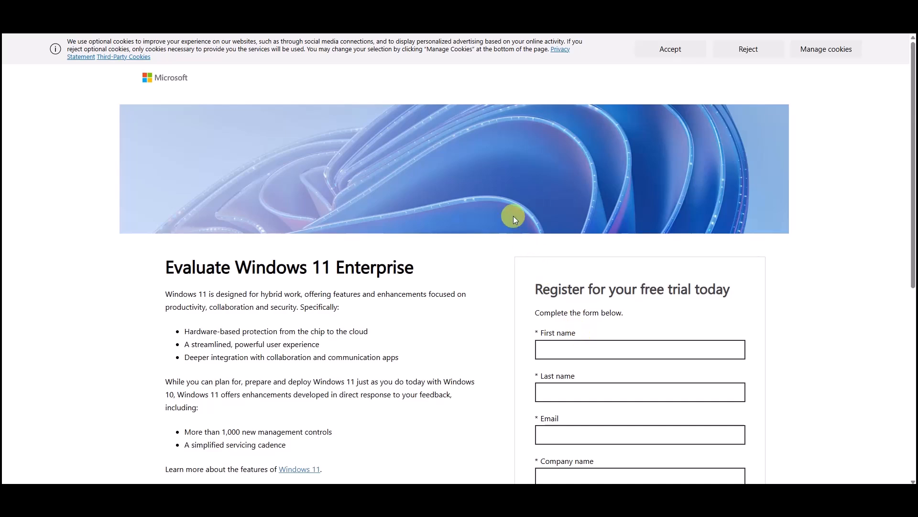
{"action": "scroll", "coordinate": [513, 218], "scroll_direction": "down", "scroll_amount": 3}
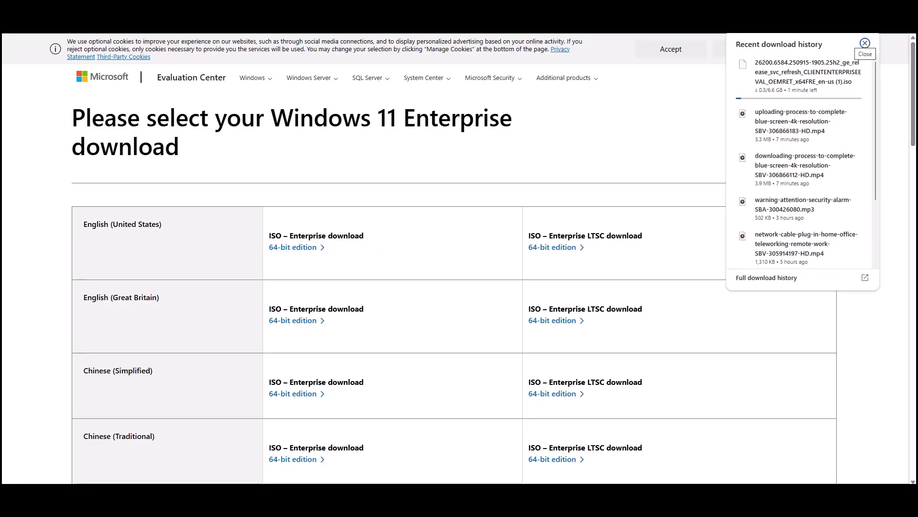
{"action": "left_click", "coordinate": [865, 43]}
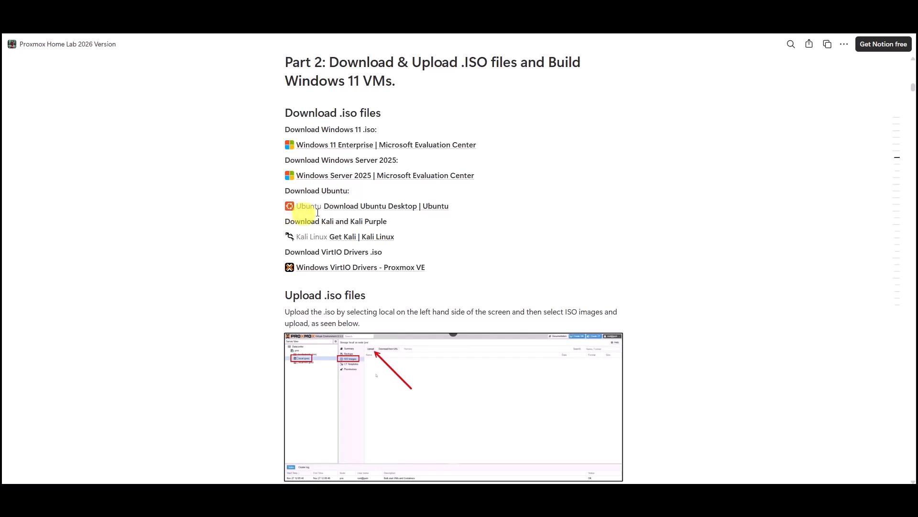
- Download the English (United States) 64-bit Windows Server 2025 evaluation ISO
{"action": "mouse_move", "coordinate": [345, 183]}
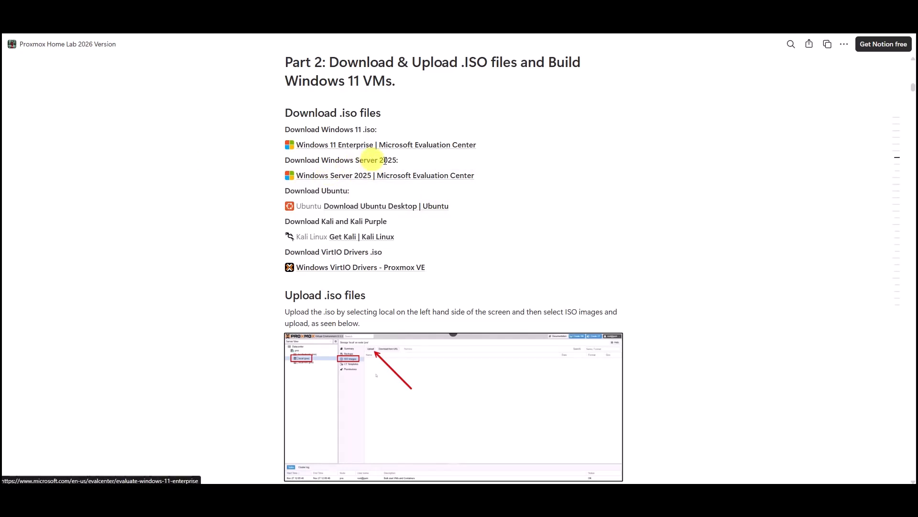
{"action": "left_click", "coordinate": [406, 175]}
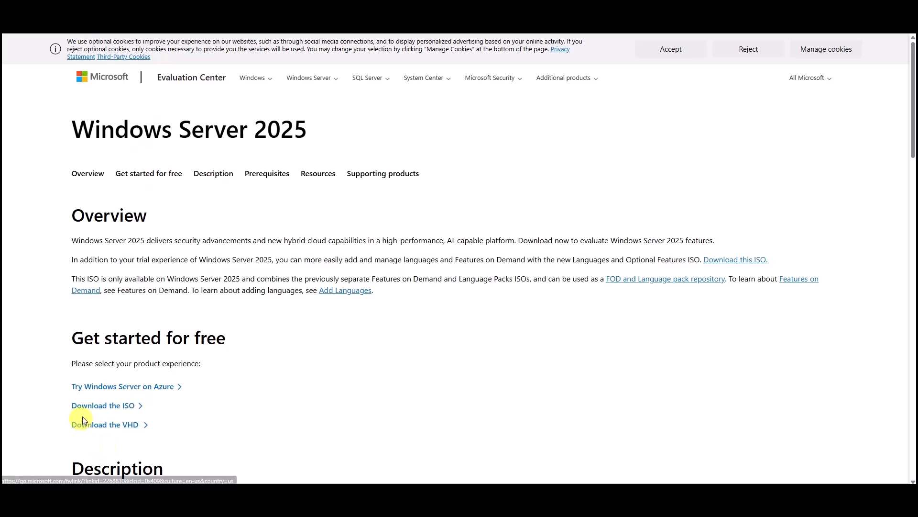
{"action": "left_click", "coordinate": [105, 406]}
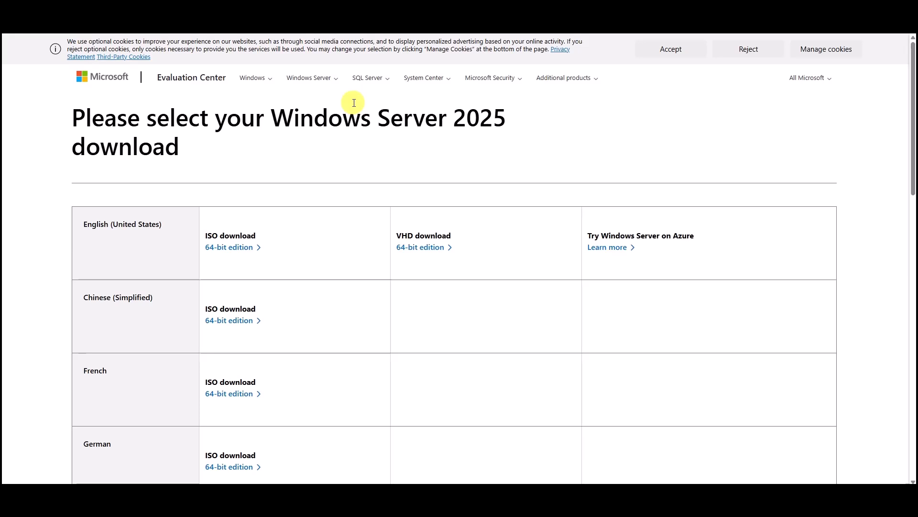
{"action": "left_click", "coordinate": [226, 249]}
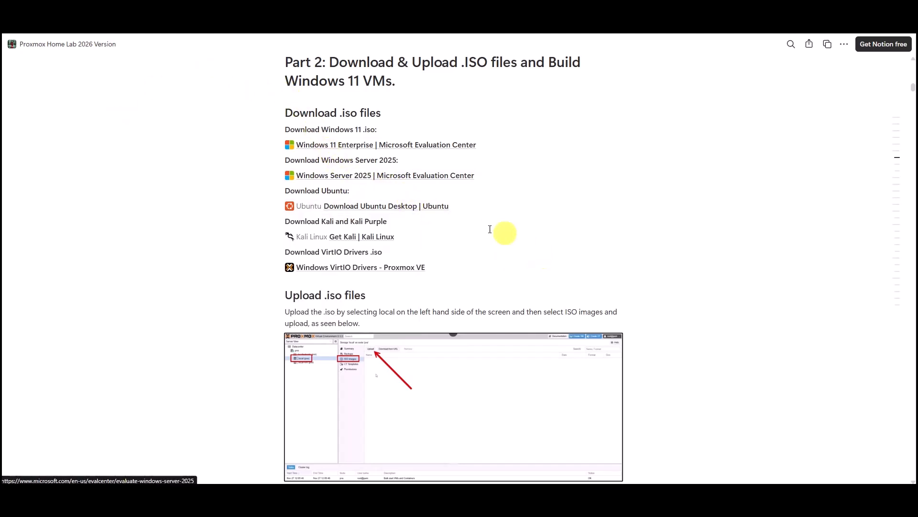
- Download Ubuntu Desktop 24.04.3 LTS for Intel or AMD 64-bit computers
{"action": "left_click", "coordinate": [440, 207]}
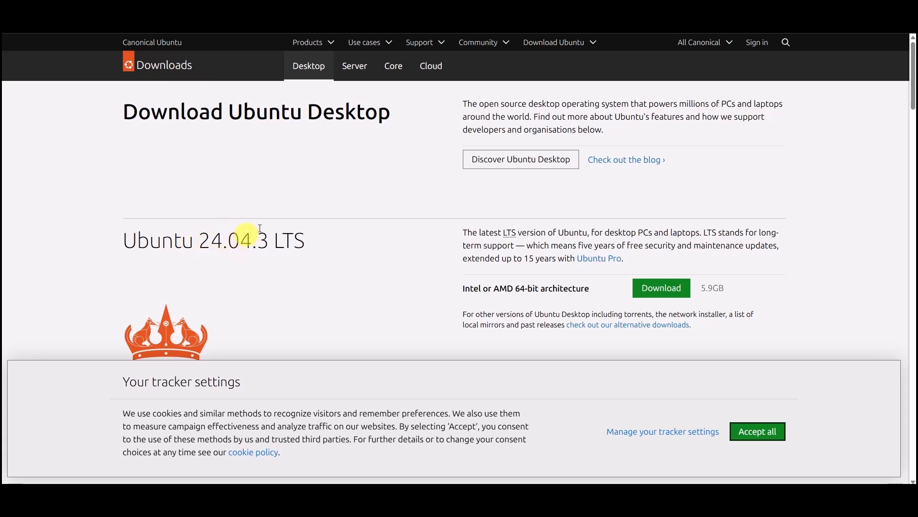
{"action": "left_click", "coordinate": [674, 291]}
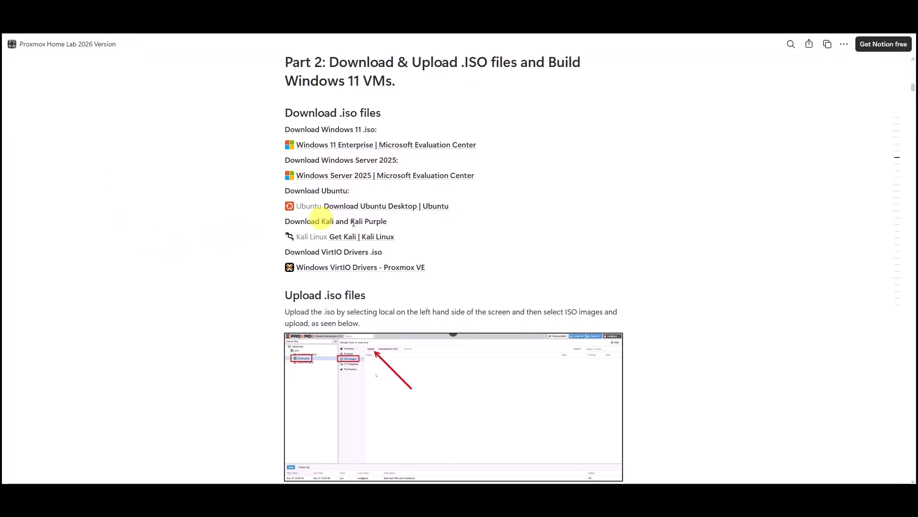
- Download the Kali 2025.4 x86_64 installer ISO and the Kali Purple installer ISO
{"action": "mouse_move", "coordinate": [367, 237]}
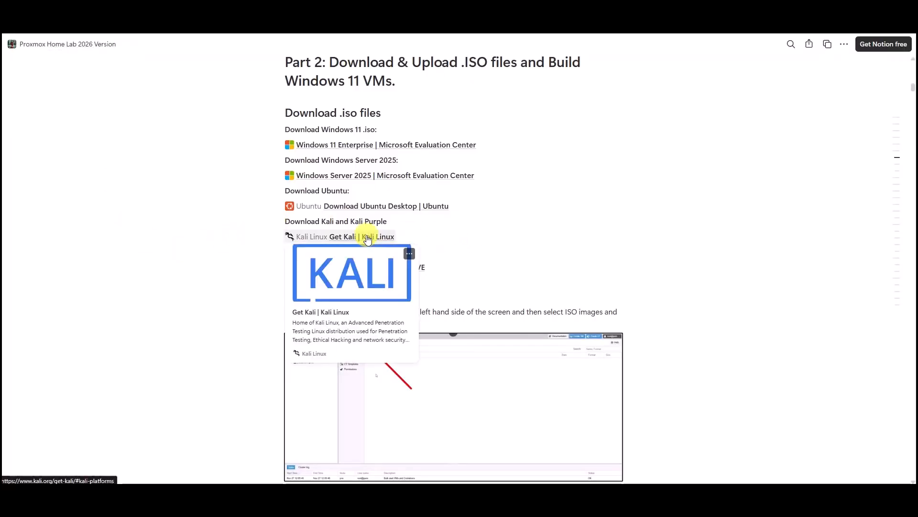
{"action": "left_click", "coordinate": [367, 238]}
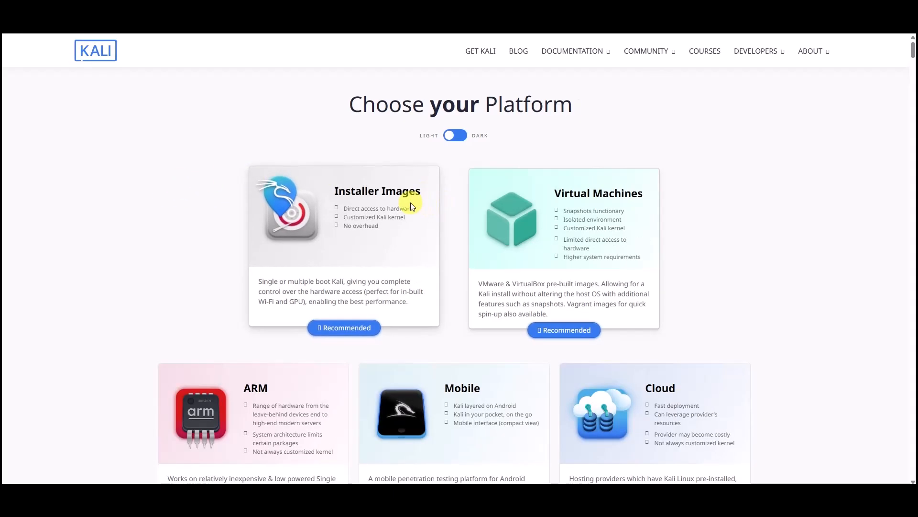
{"action": "left_click", "coordinate": [389, 198]}
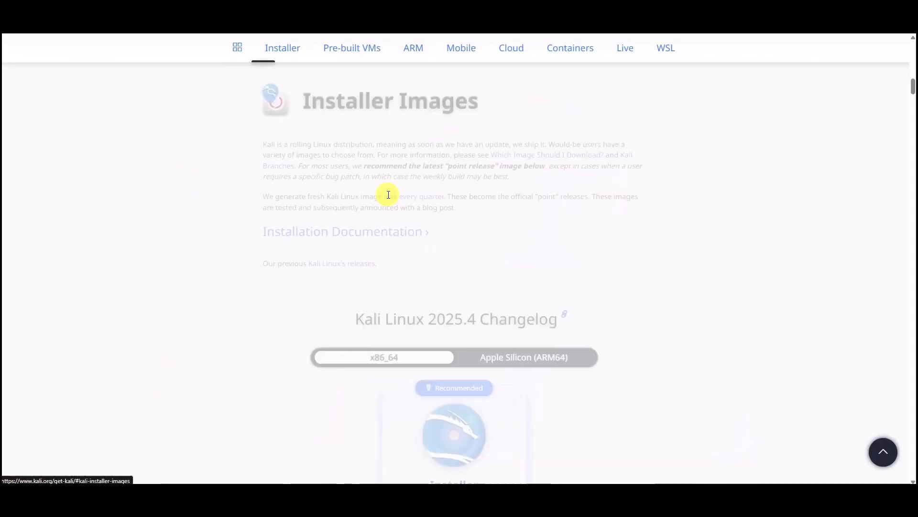
{"action": "scroll", "coordinate": [180, 242], "scroll_direction": "down", "scroll_amount": 4}
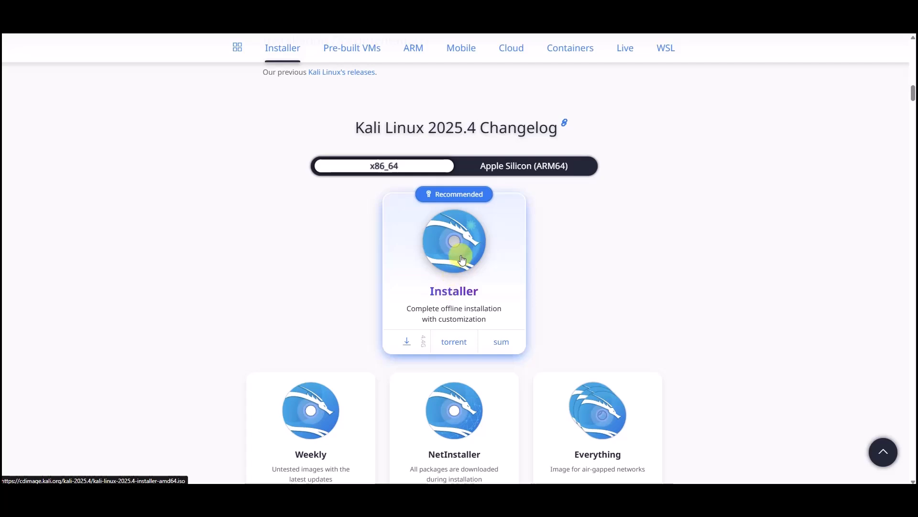
{"action": "left_click", "coordinate": [407, 344]}
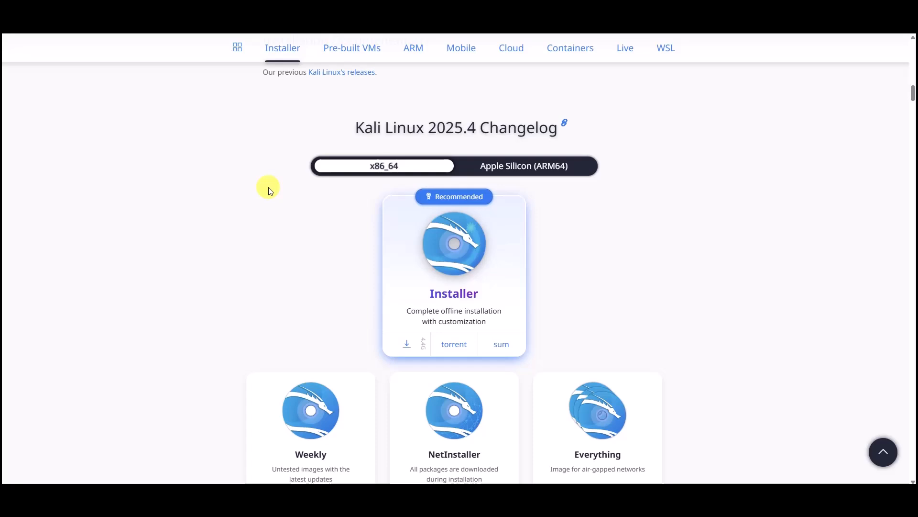
{"action": "scroll", "coordinate": [268, 191], "scroll_direction": "down", "scroll_amount": 15}
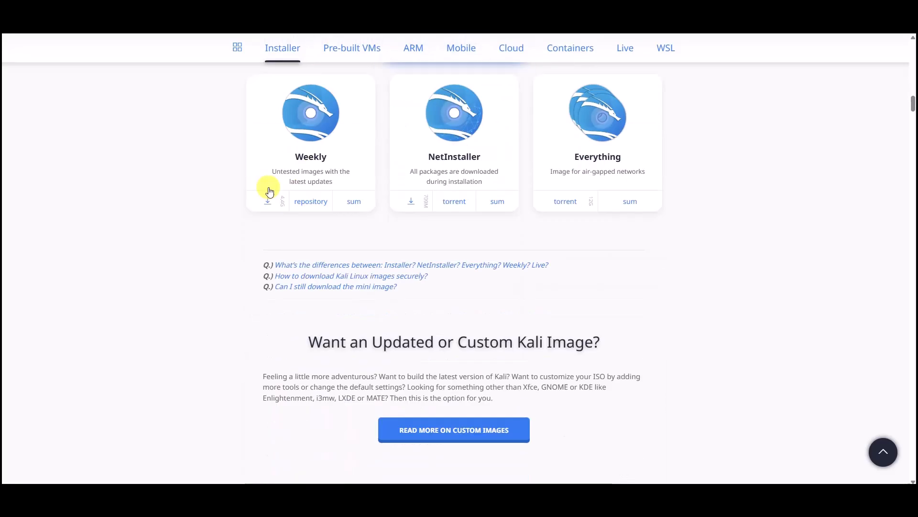
{"action": "scroll", "coordinate": [271, 192], "scroll_direction": "down", "scroll_amount": 3}
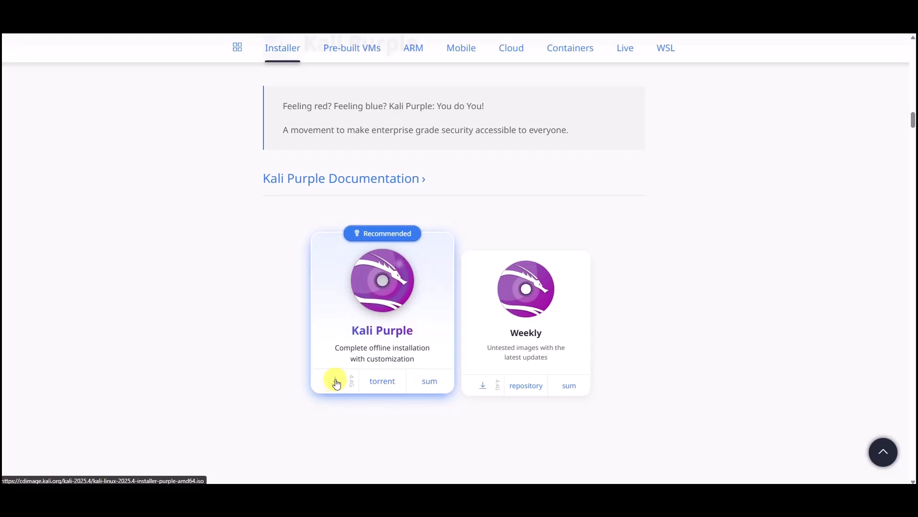
{"action": "left_click", "coordinate": [337, 382]}
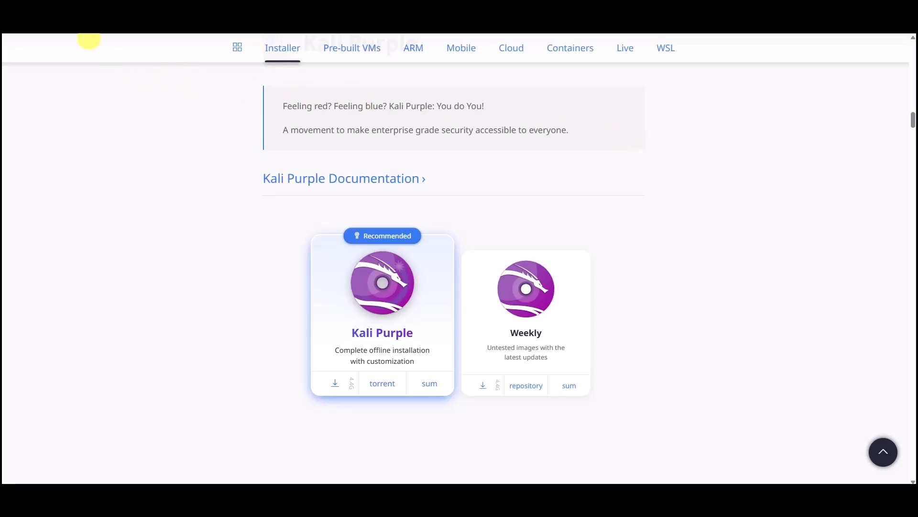
{"action": "left_click", "coordinate": [76, 6]}
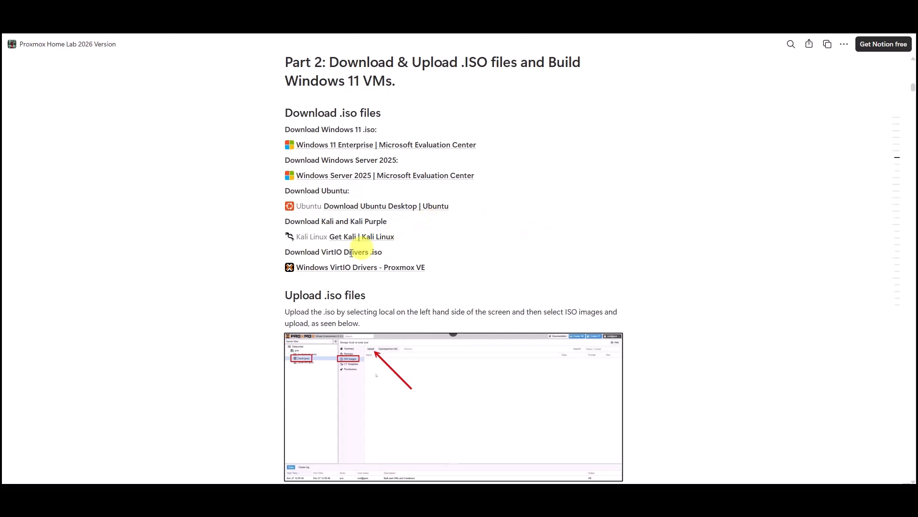
- Follow the VirtIO Drivers wiki to the virtio-win-0.1.285-1 release folder on fedorapeople
{"action": "left_click", "coordinate": [390, 270]}
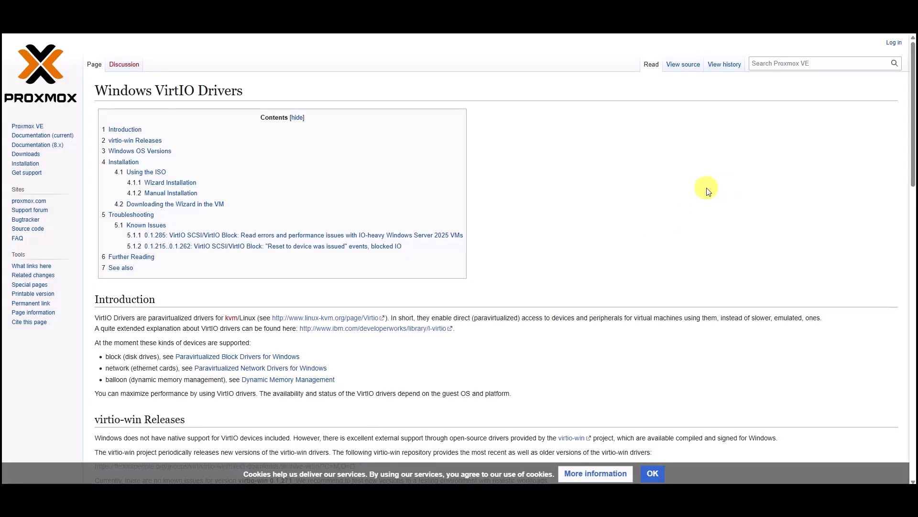
{"action": "scroll", "coordinate": [697, 198], "scroll_direction": "down", "scroll_amount": 1}
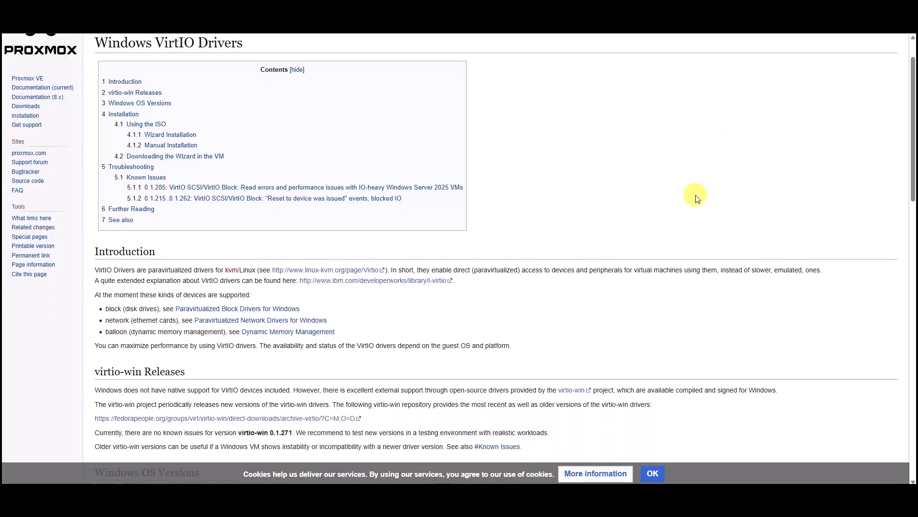
{"action": "scroll", "coordinate": [697, 198], "scroll_direction": "down", "scroll_amount": 2}
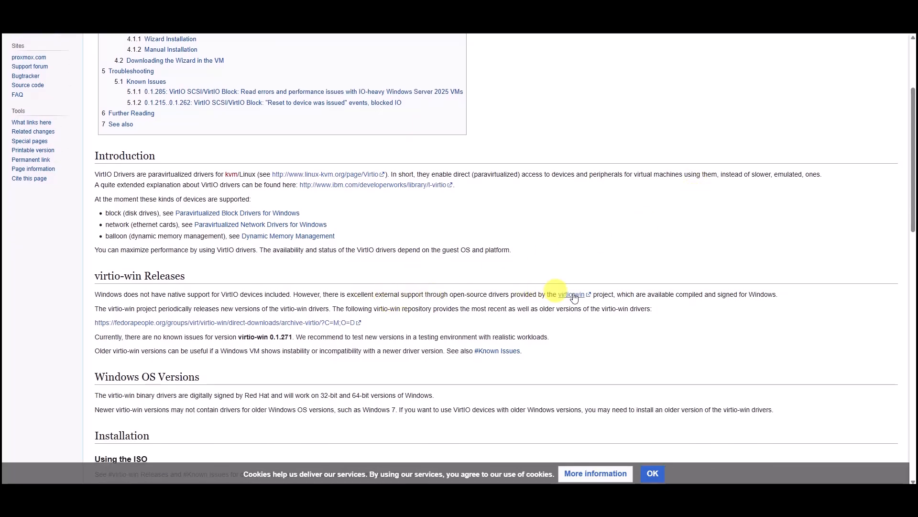
{"action": "scroll", "coordinate": [516, 213], "scroll_direction": "down", "scroll_amount": 2}
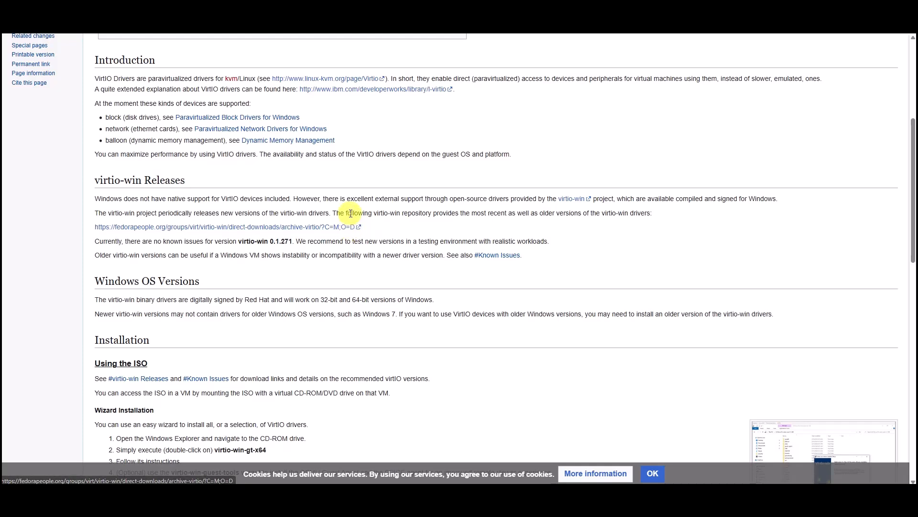
{"action": "left_click", "coordinate": [251, 227]}
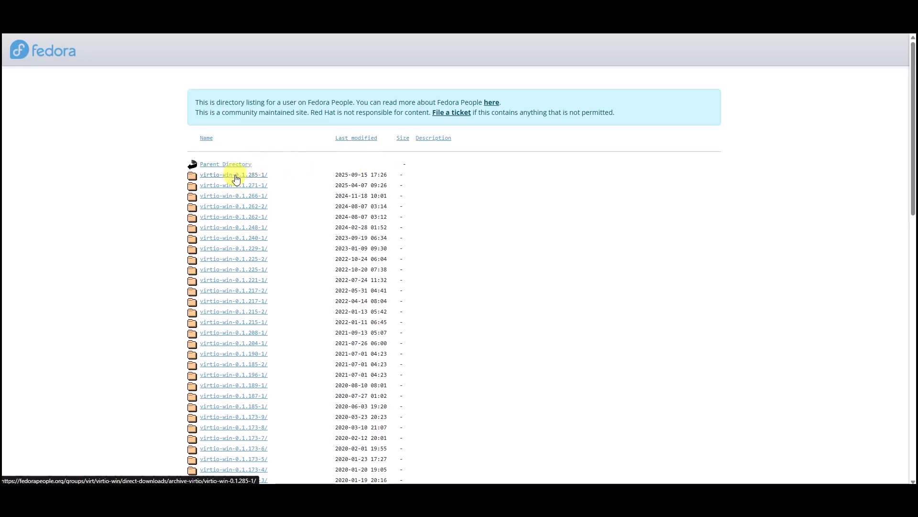
{"action": "left_click", "coordinate": [235, 176]}
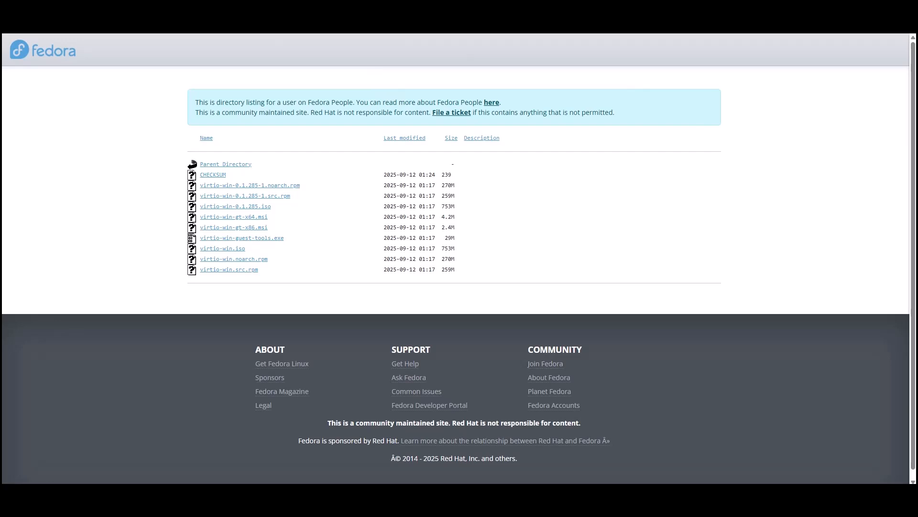
{"action": "left_click", "coordinate": [72, 14]}
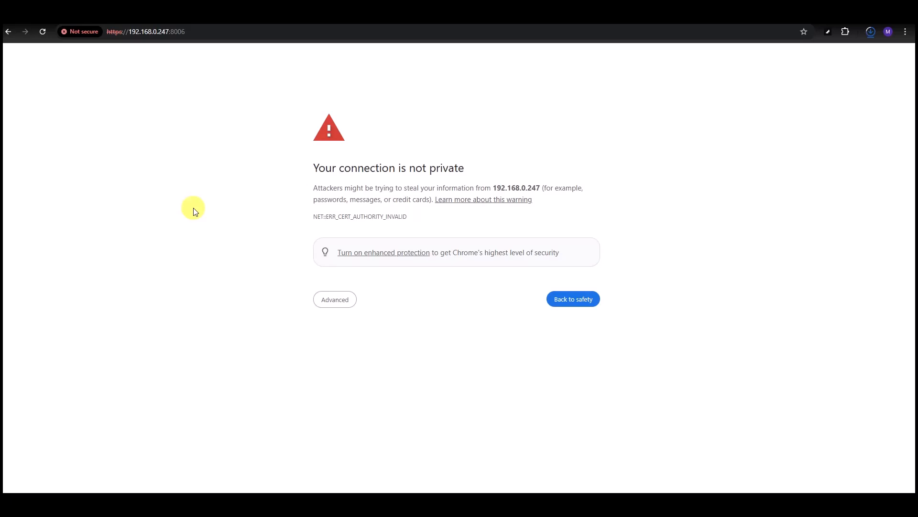
- Bypass the certificate warning for 192.168.0.247 and log in to Proxmox as root with the account password
{"action": "left_click", "coordinate": [333, 304]}
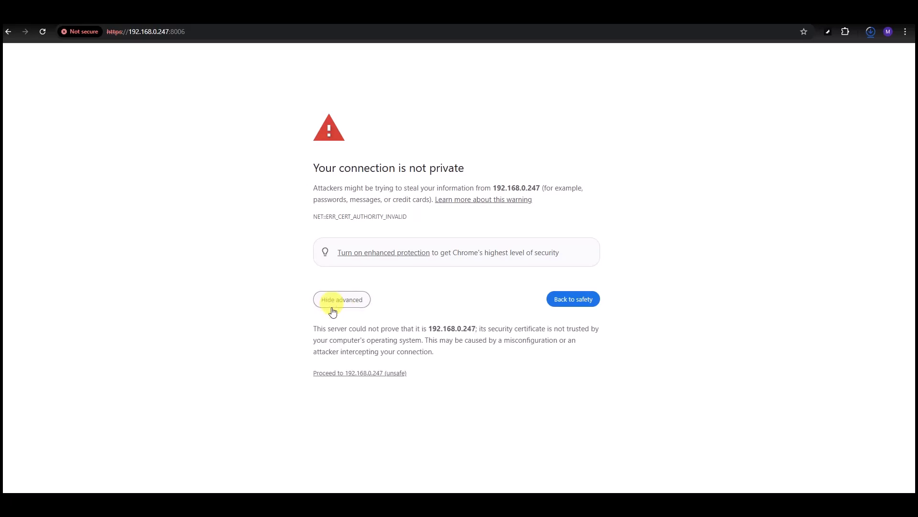
{"action": "left_click", "coordinate": [354, 373]}
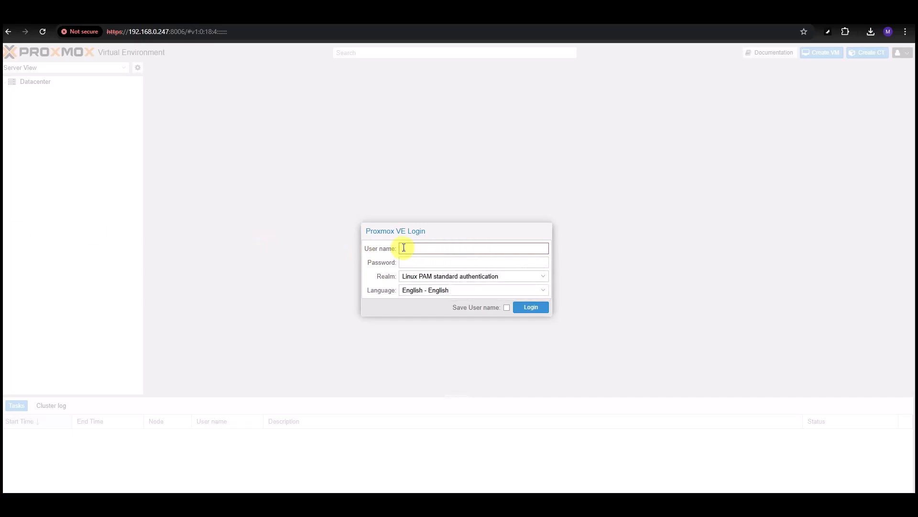
{"action": "left_click", "coordinate": [403, 248]}
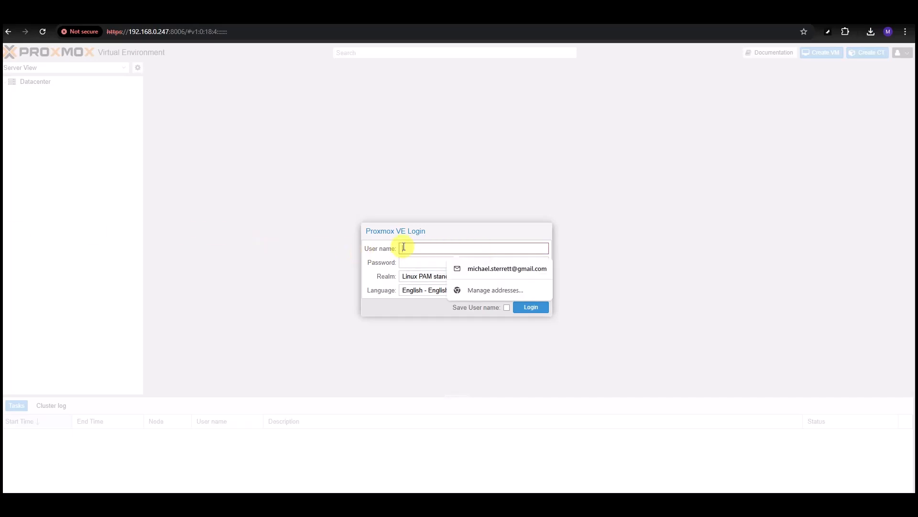
{"action": "type", "text": "root"}
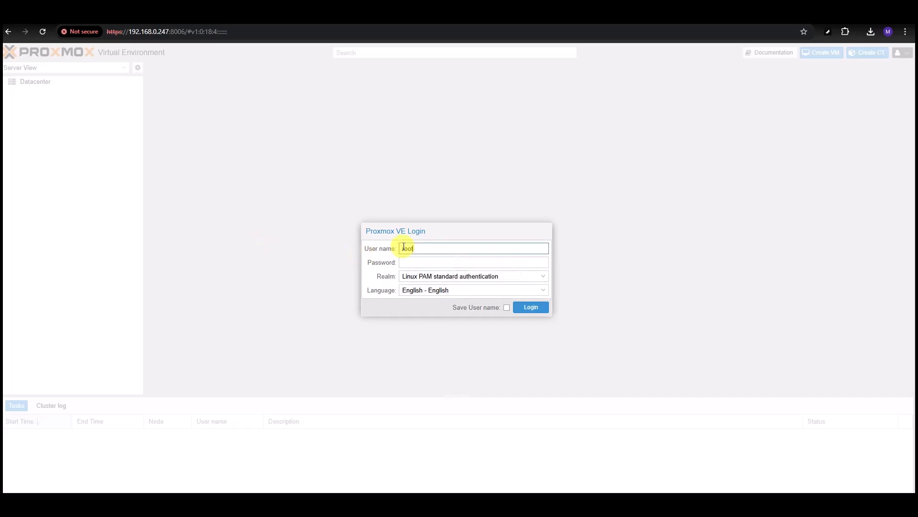
{"action": "left_click", "coordinate": [410, 264]}
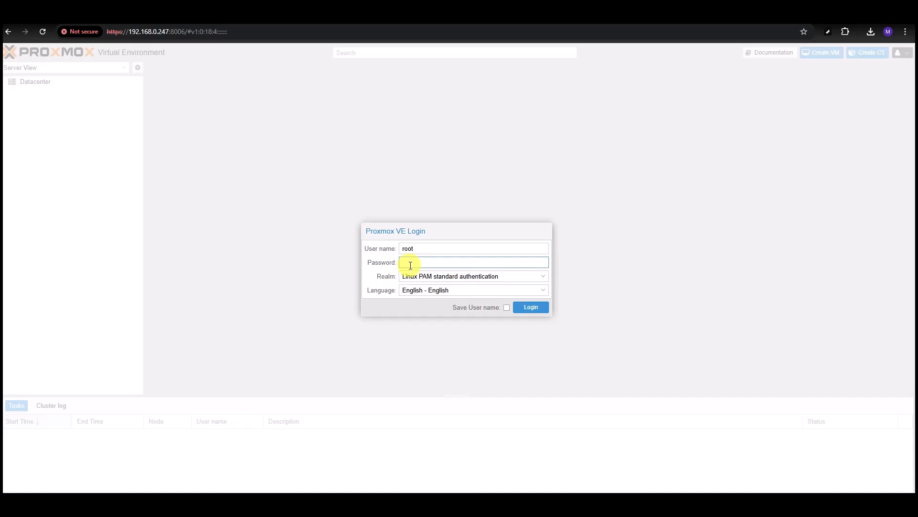
{"action": "type", "text": "********"}
{"action": "key", "text": "Return"}
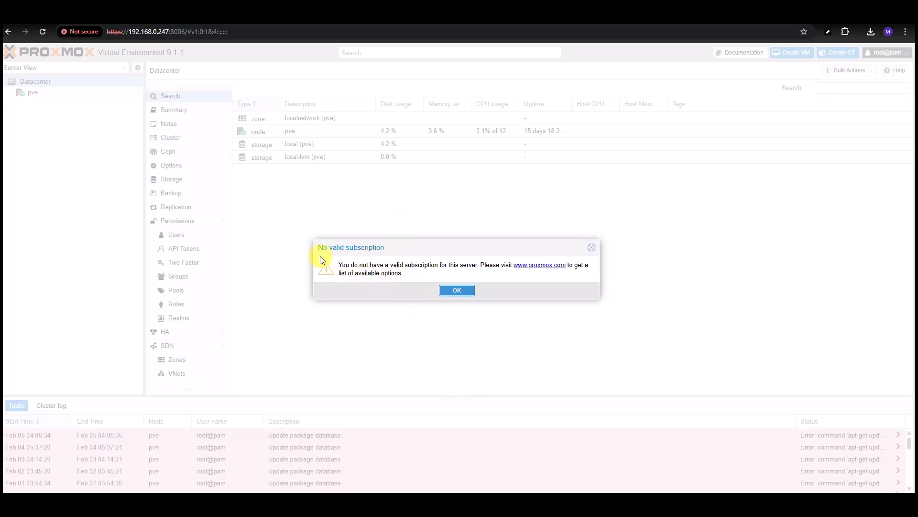
- Dismiss the subscription notice and start an upload to local (pve) ISO Images
{"action": "left_click", "coordinate": [455, 290]}
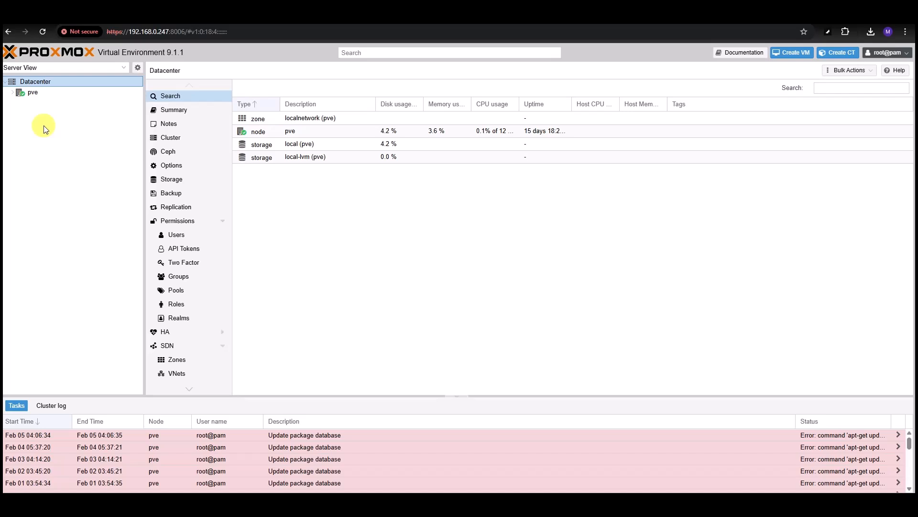
{"action": "left_click", "coordinate": [12, 93]}
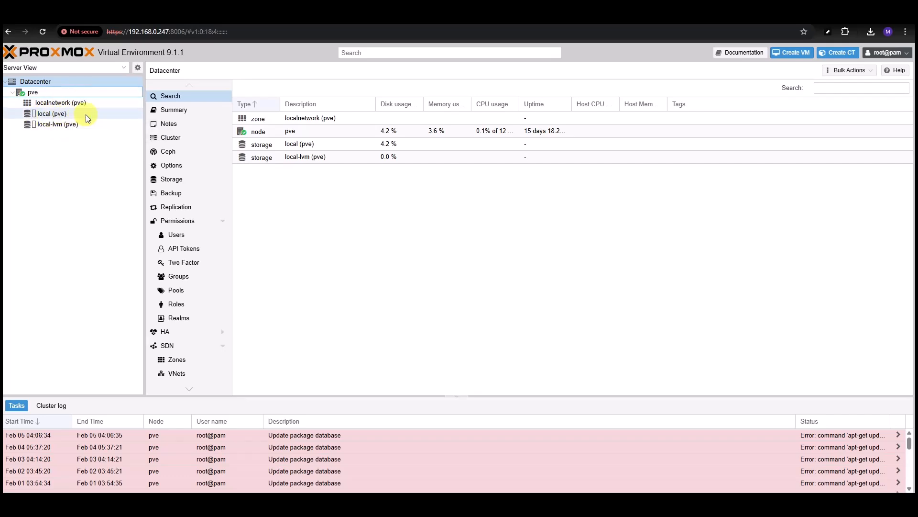
{"action": "left_click", "coordinate": [50, 115]}
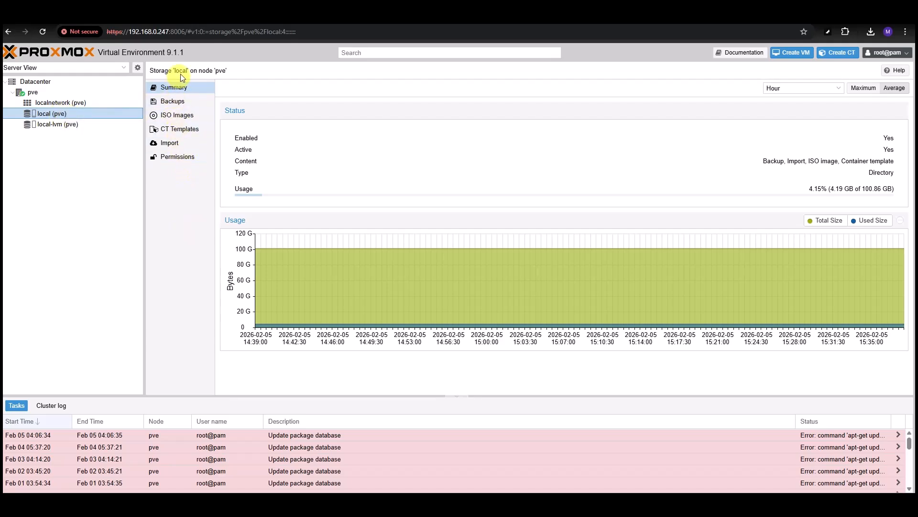
{"action": "left_click", "coordinate": [175, 100]}
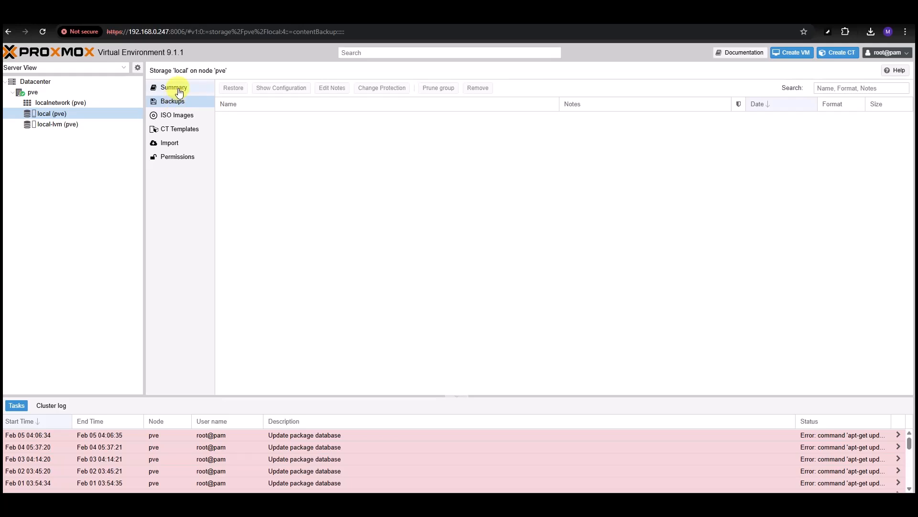
{"action": "left_click", "coordinate": [179, 118]}
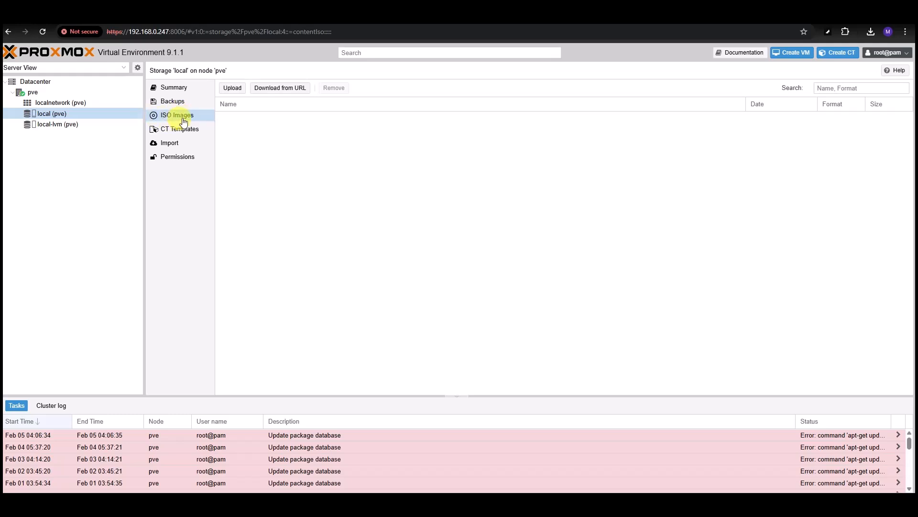
{"action": "left_click", "coordinate": [231, 89]}
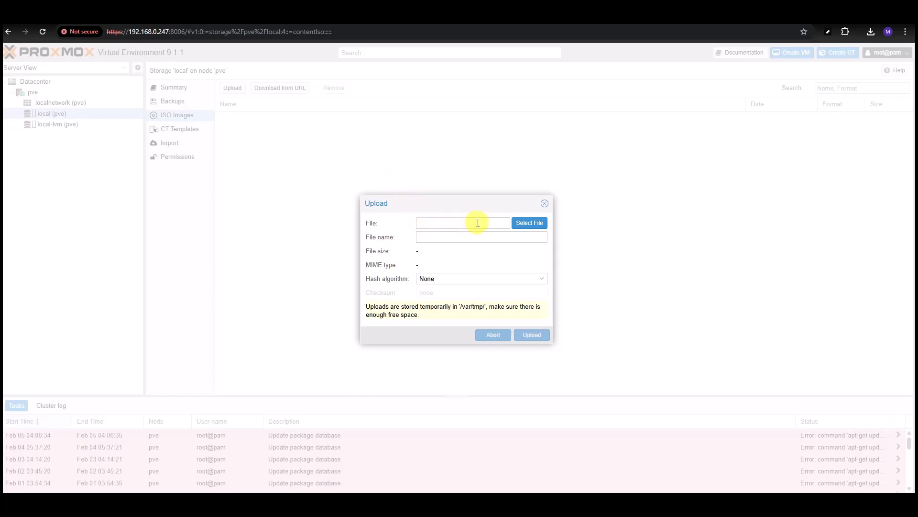
- In the picker's Downloads folder, move proxmox-ve_9.1-1.iso, virtio-win-0.1.285.iso and the other ISOs into ISOs
{"action": "left_click", "coordinate": [532, 224]}
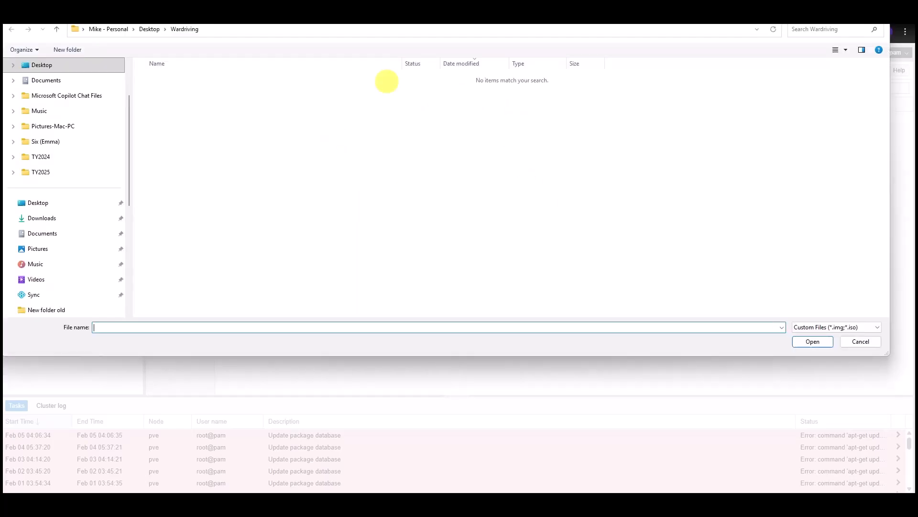
{"action": "left_click", "coordinate": [48, 221]}
{"action": "left_click", "coordinate": [165, 172]}
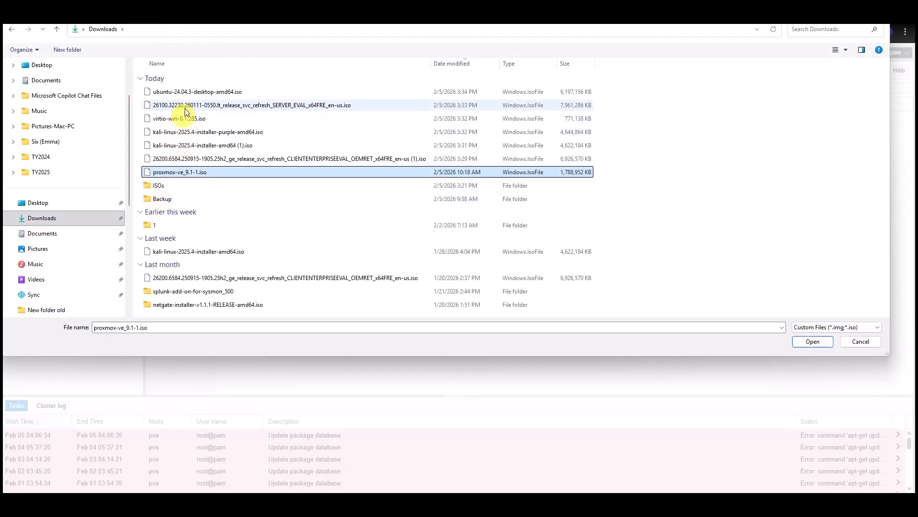
{"action": "left_click", "coordinate": [190, 94]}
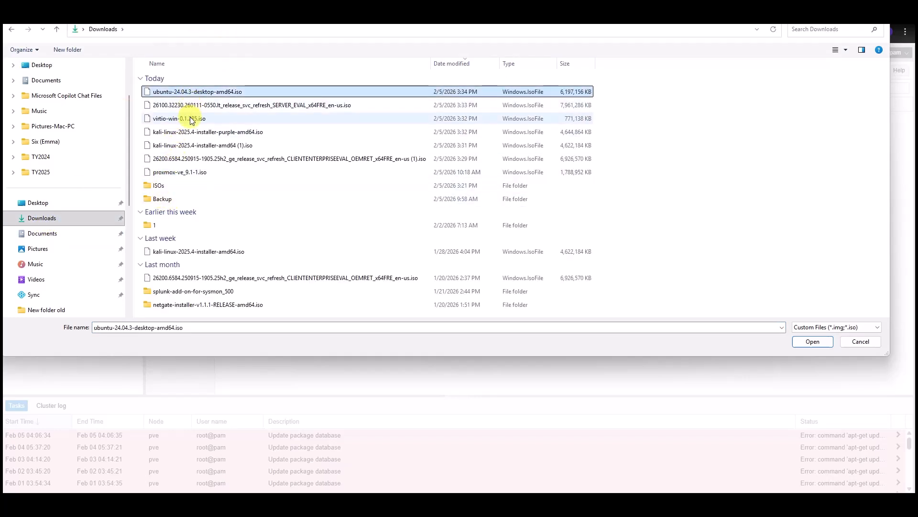
{"action": "left_click", "coordinate": [190, 106]}
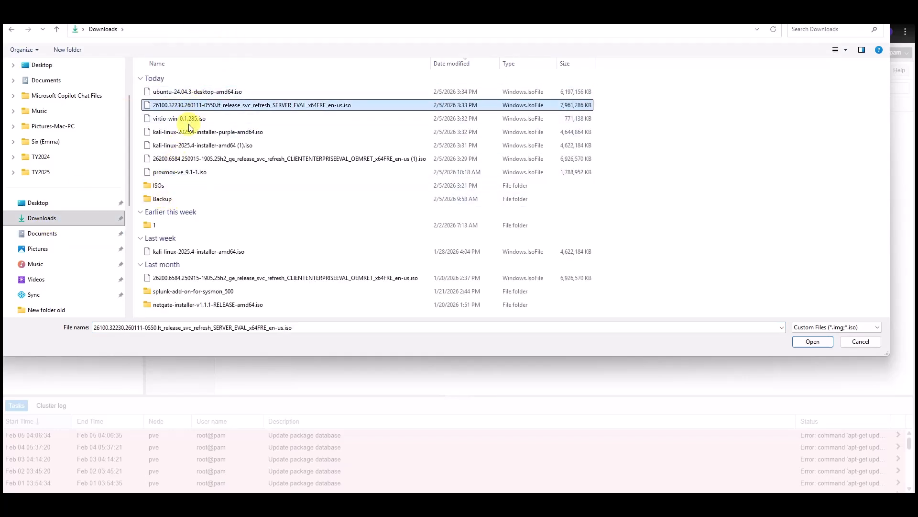
{"action": "left_click", "coordinate": [192, 92]}
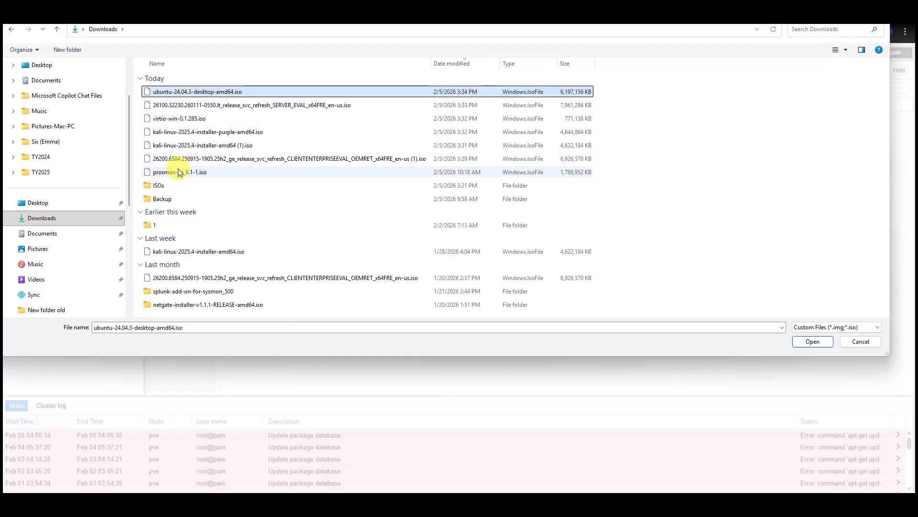
{"action": "mouse_move", "coordinate": [177, 171]}
{"action": "left_mouse_down"}
{"action": "mouse_move", "coordinate": [159, 188]}
{"action": "mouse_move", "coordinate": [148, 158]}
{"action": "mouse_move", "coordinate": [160, 177]}
{"action": "left_mouse_up"}
{"action": "mouse_move", "coordinate": [171, 142]}
{"action": "left_mouse_down"}
{"action": "mouse_move", "coordinate": [163, 160]}
{"action": "mouse_move", "coordinate": [171, 133]}
{"action": "mouse_move", "coordinate": [165, 146]}
{"action": "left_mouse_up"}
{"action": "left_click_drag", "start_coordinate": [178, 122], "coordinate": [186, 105]}
{"action": "left_click", "coordinate": [185, 93]}
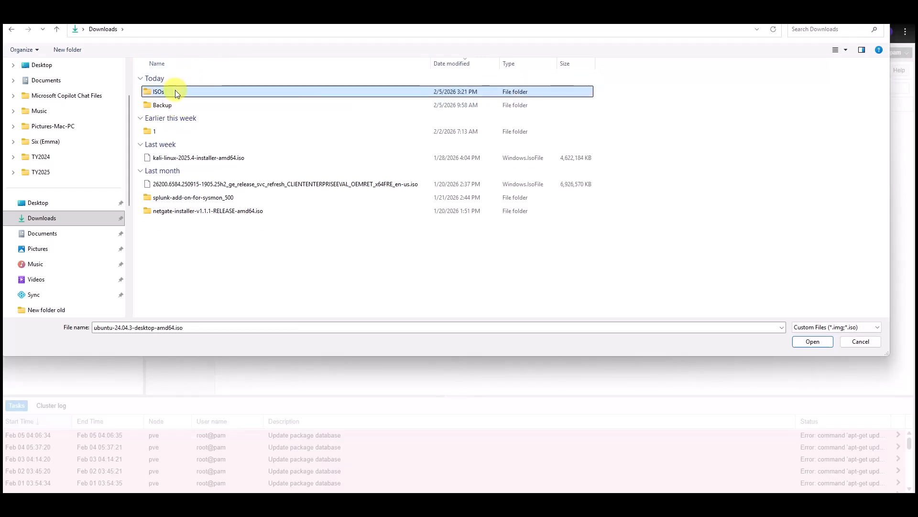
- Pick ubuntu-24.04.3-desktop-amd64.iso from the ISOs folder and upload it to local storage
{"action": "double_click", "coordinate": [176, 93]}
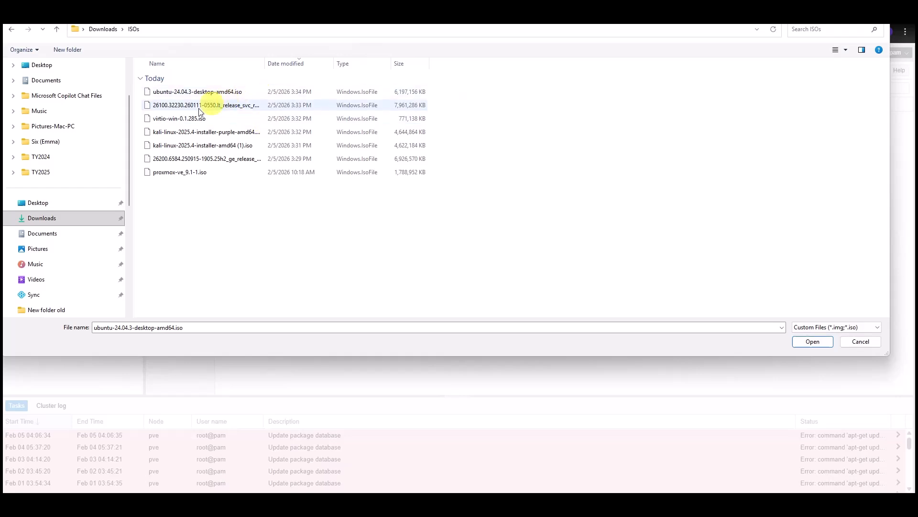
{"action": "left_click", "coordinate": [203, 91]}
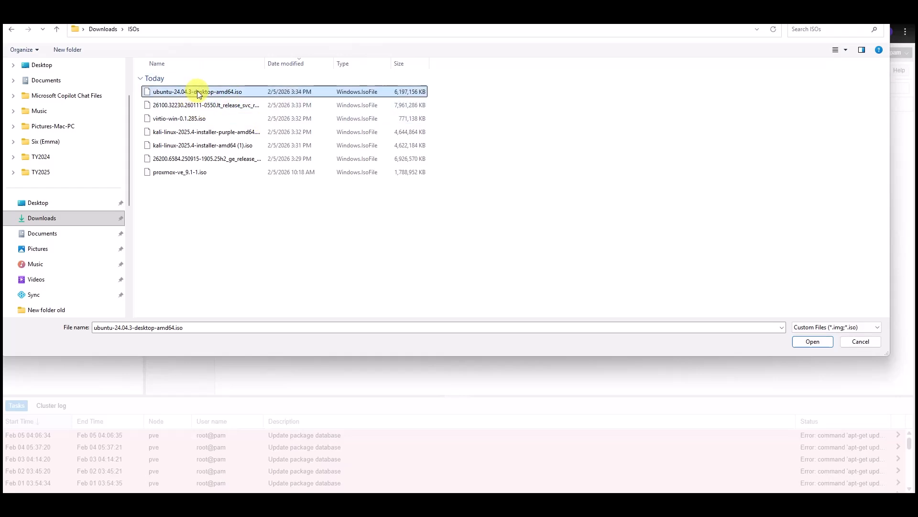
{"action": "left_click", "coordinate": [809, 342]}
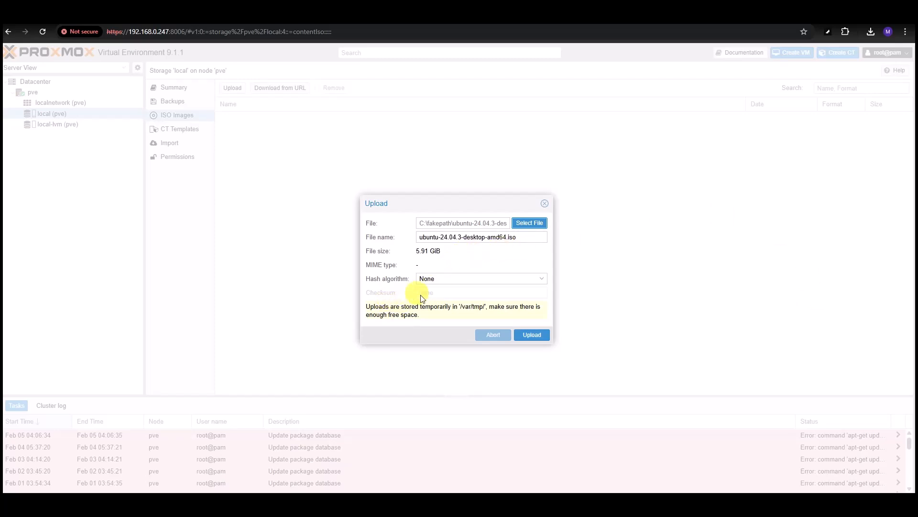
{"action": "left_click", "coordinate": [532, 335]}
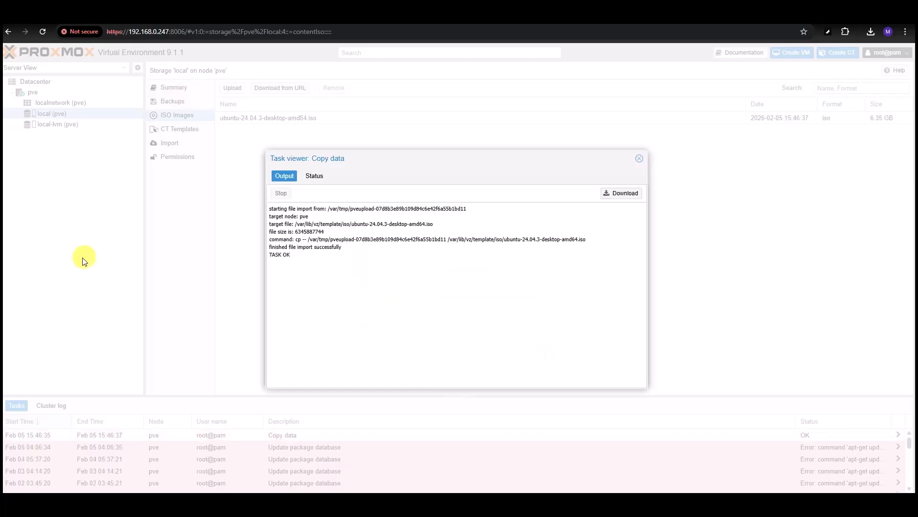
- Upload the 26100 SERVER_EVAL Windows Server ISO to local storage's ISO Images
{"action": "left_click", "coordinate": [640, 161]}
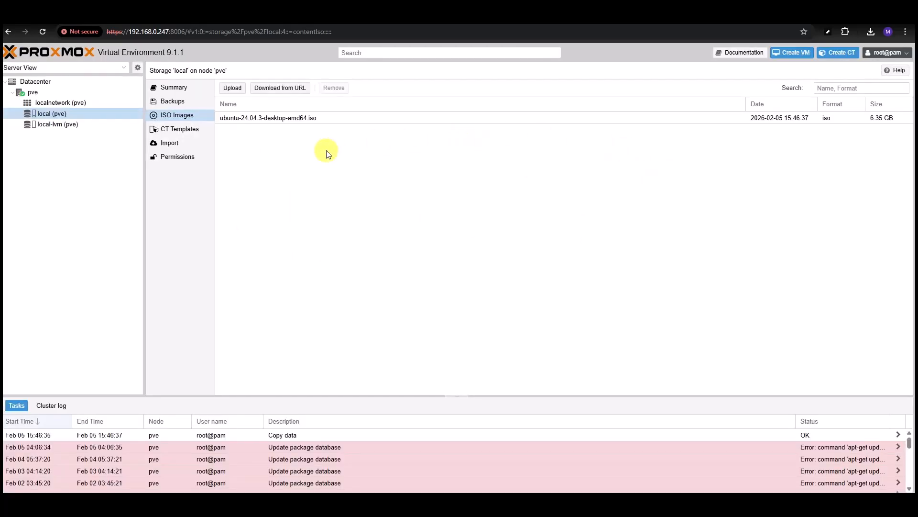
{"action": "left_click", "coordinate": [232, 89]}
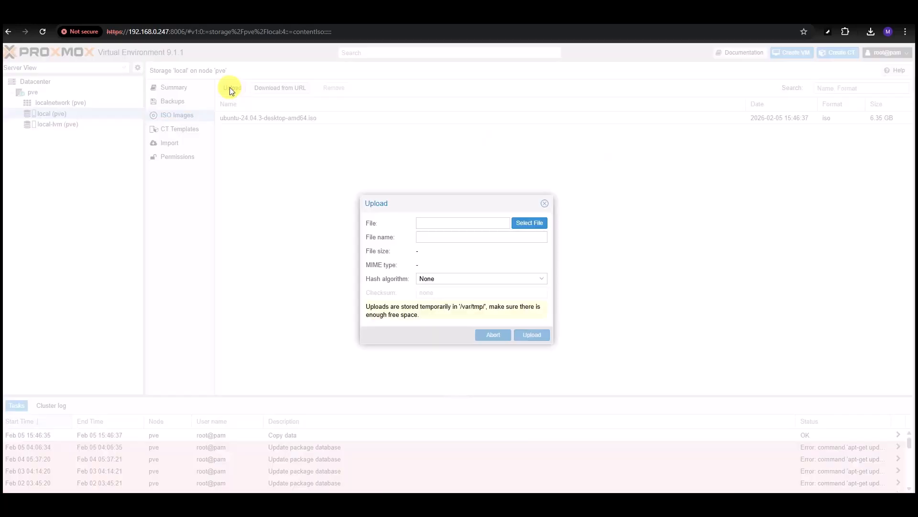
{"action": "left_click", "coordinate": [535, 224]}
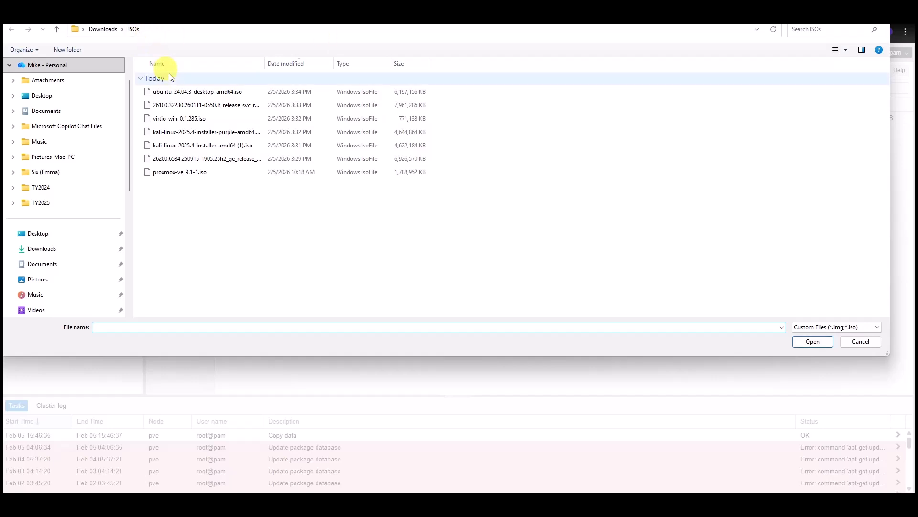
{"action": "left_click", "coordinate": [167, 106]}
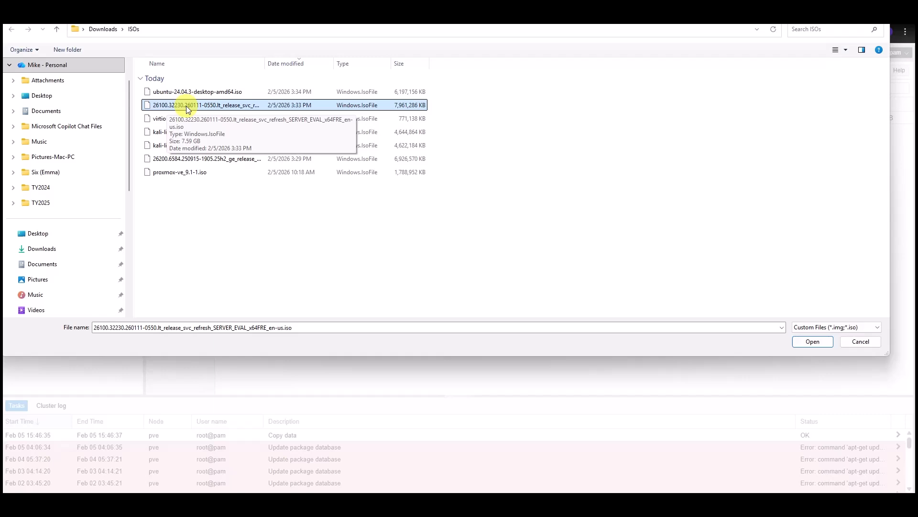
{"action": "left_click", "coordinate": [808, 341]}
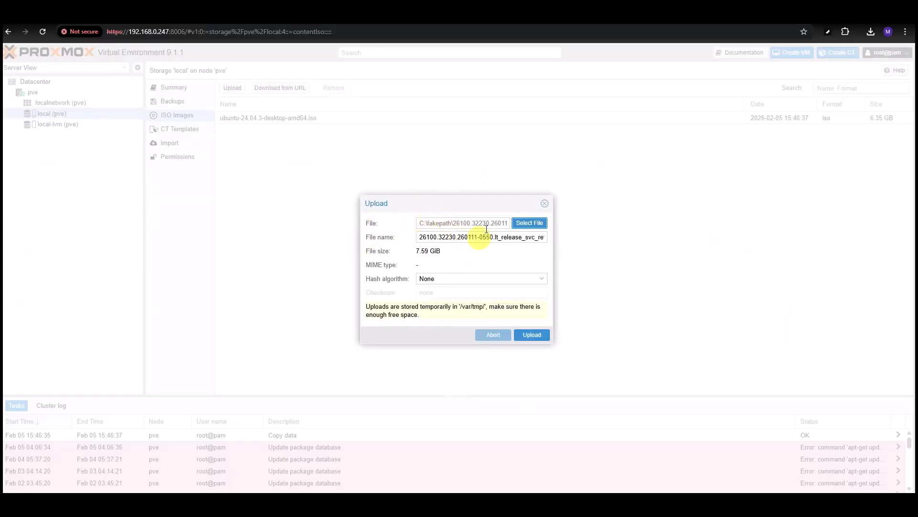
{"action": "left_click", "coordinate": [534, 336]}
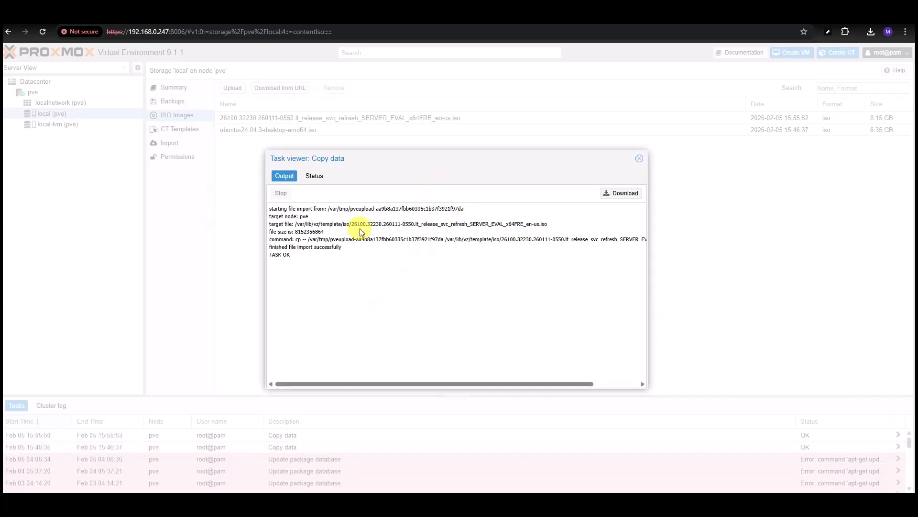
- Upload virtio-win-0.1.285.iso (789.65 MB) into the local storage's ISO Images
{"action": "left_click", "coordinate": [640, 159]}
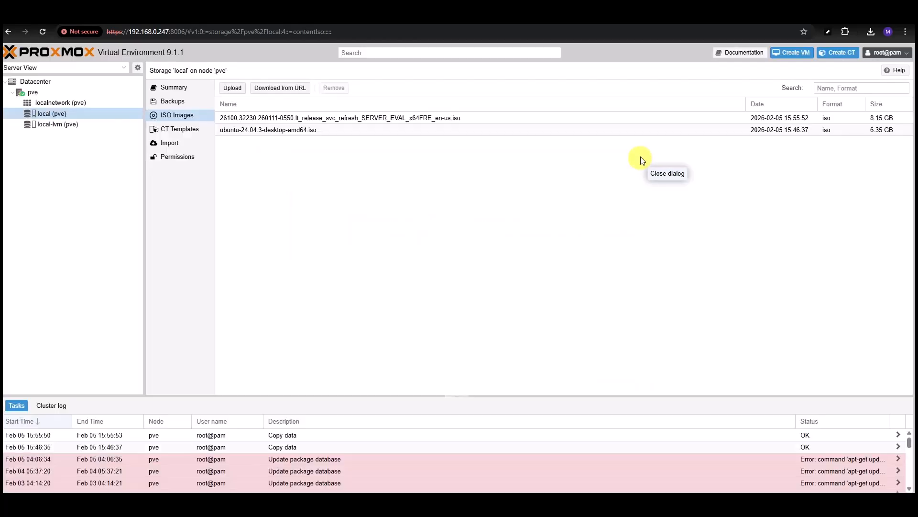
{"action": "left_click", "coordinate": [230, 89]}
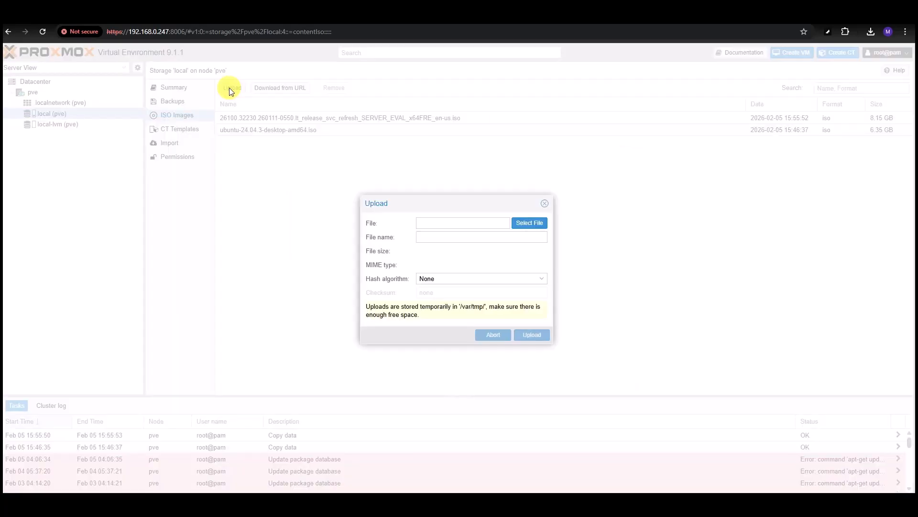
{"action": "left_click", "coordinate": [528, 223]}
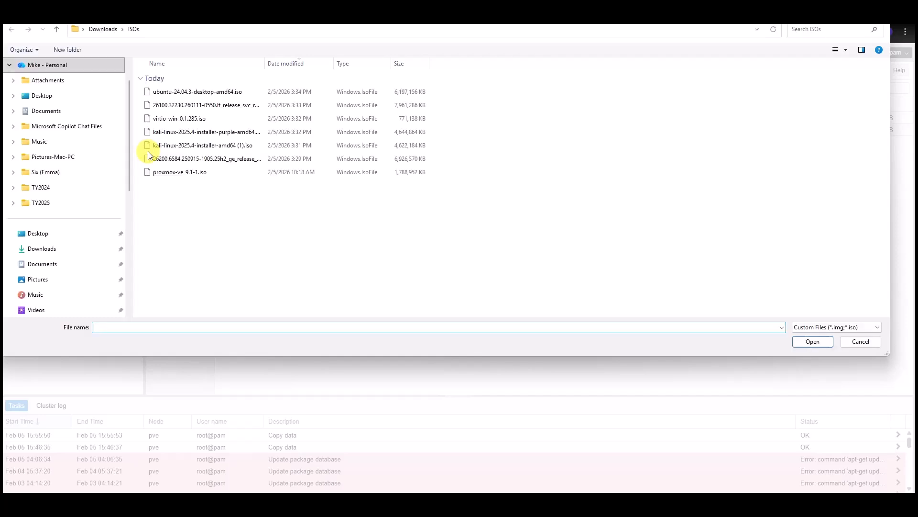
{"action": "left_click", "coordinate": [167, 120]}
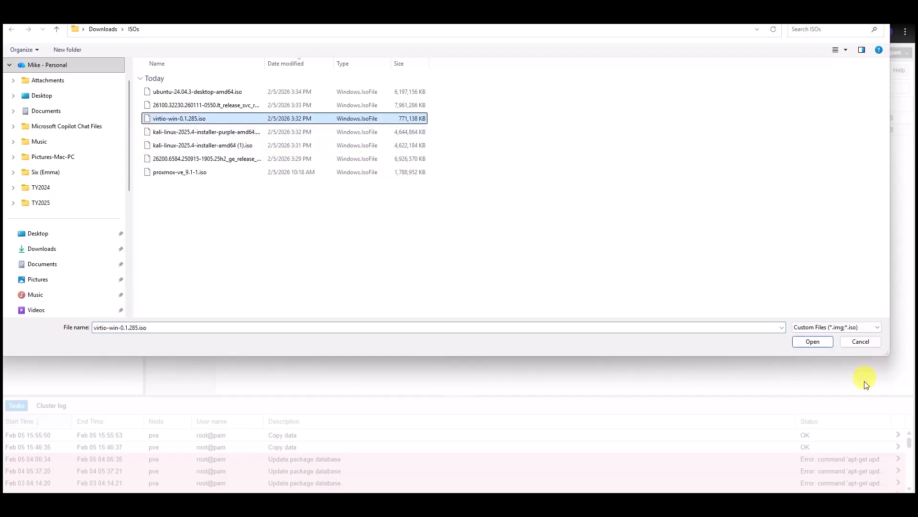
{"action": "left_click", "coordinate": [820, 343]}
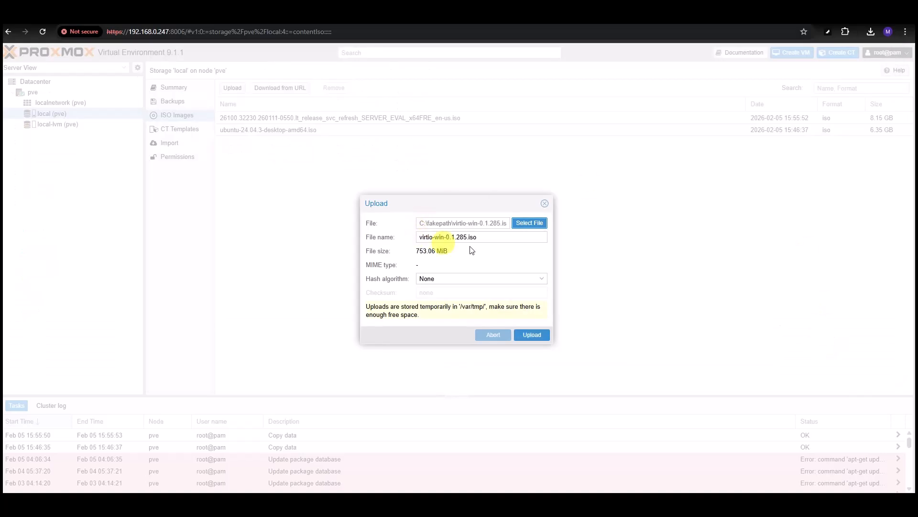
{"action": "left_click", "coordinate": [538, 335]}
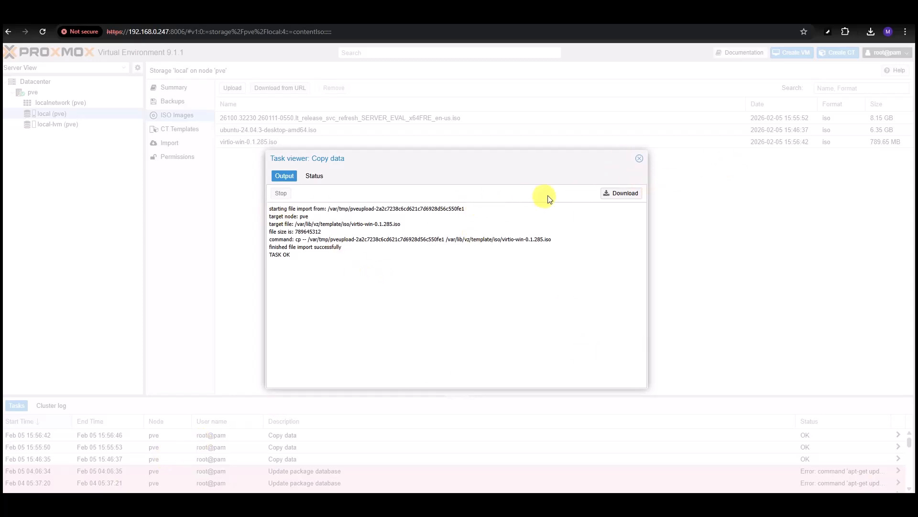
- Upload kali-linux-2025.4-installer-purple-amd64.iso (4.76 GB) to local ISO Images and close the copy task log
{"action": "left_click", "coordinate": [641, 159]}
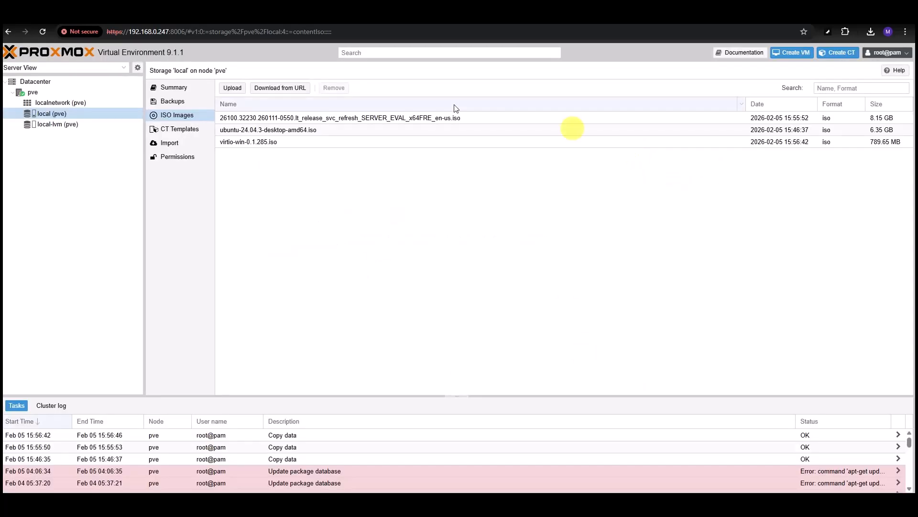
{"action": "left_click", "coordinate": [232, 88]}
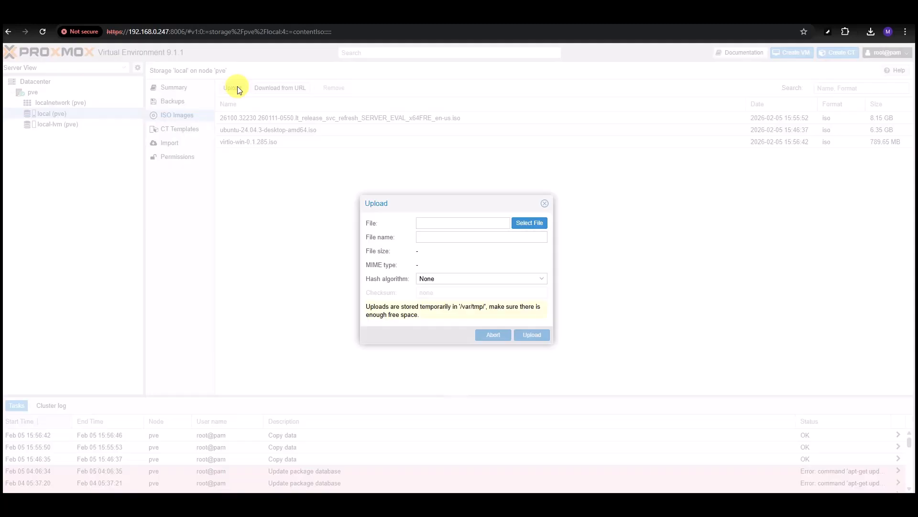
{"action": "left_click", "coordinate": [521, 223]}
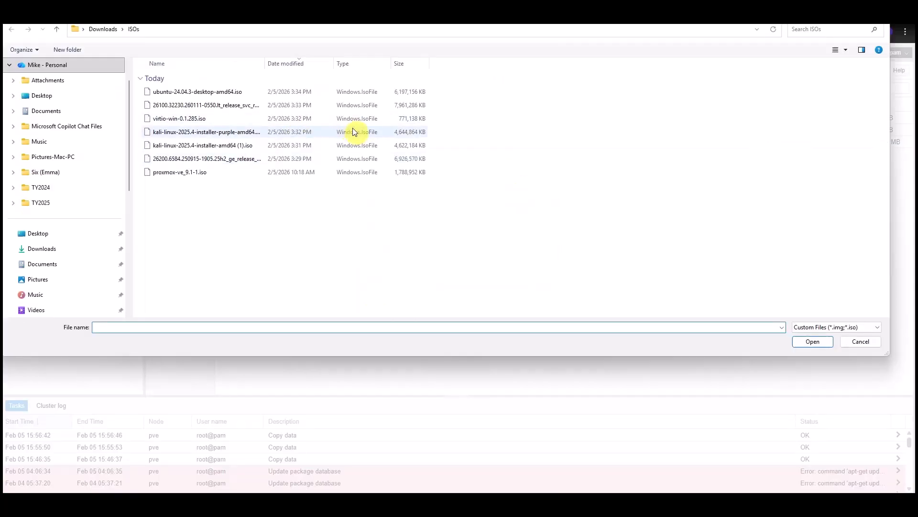
{"action": "left_click", "coordinate": [191, 132]}
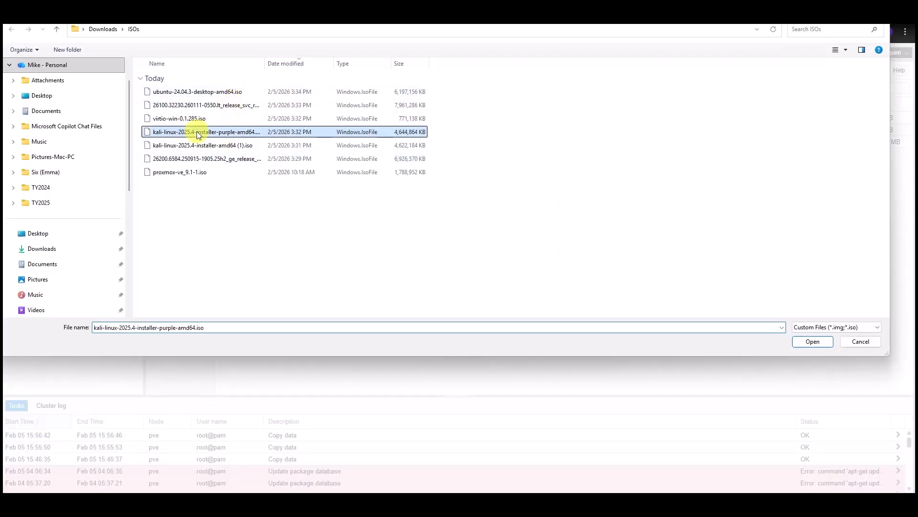
{"action": "left_click", "coordinate": [807, 339]}
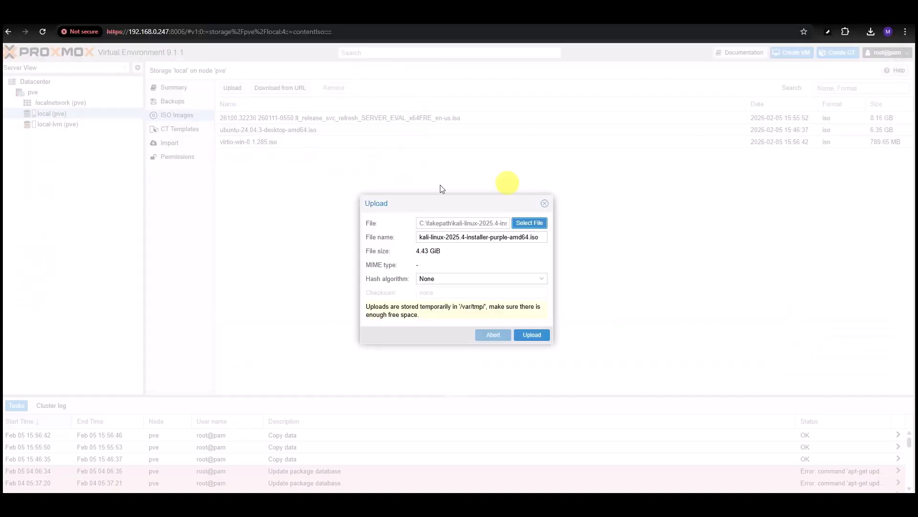
{"action": "left_click", "coordinate": [533, 337]}
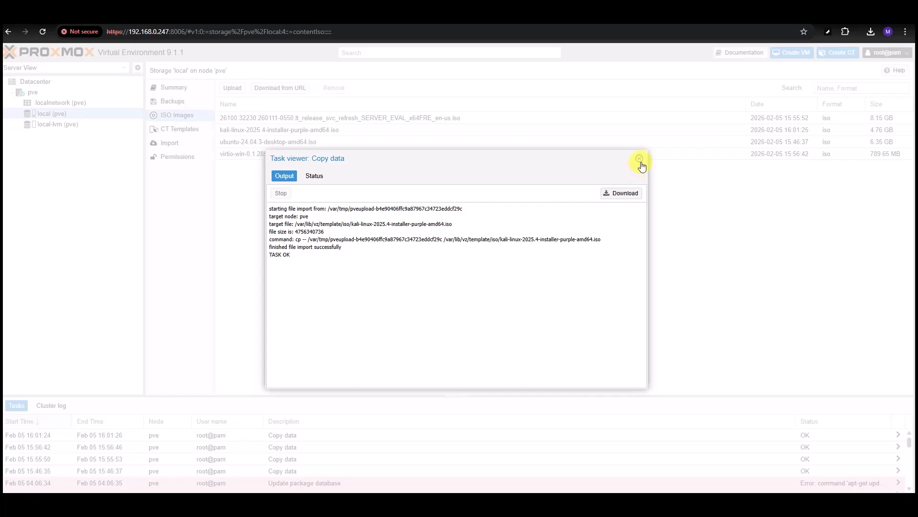
{"action": "left_click", "coordinate": [640, 159]}
- Upload kali-linux-2025.4-installer-amd64 (1).iso (4.73 GB) to local ISO Images
{"action": "left_click", "coordinate": [233, 88]}
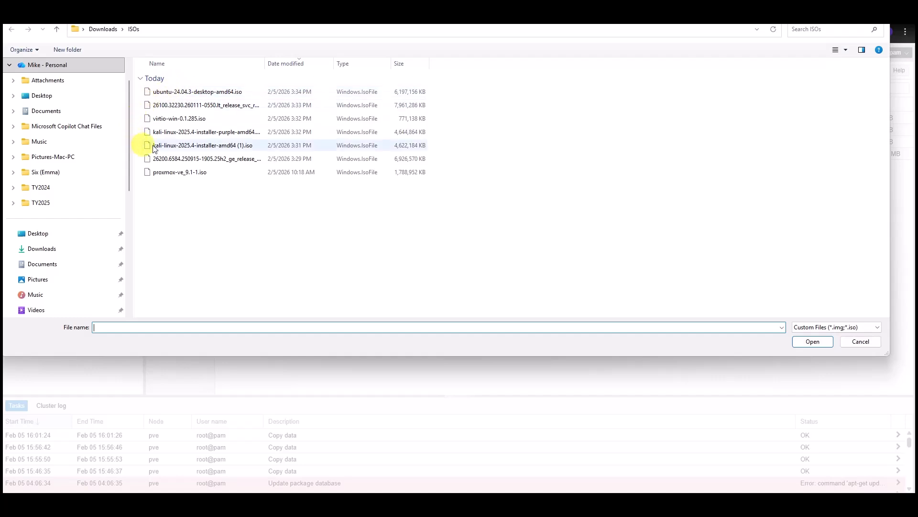
{"action": "left_click", "coordinate": [199, 145]}
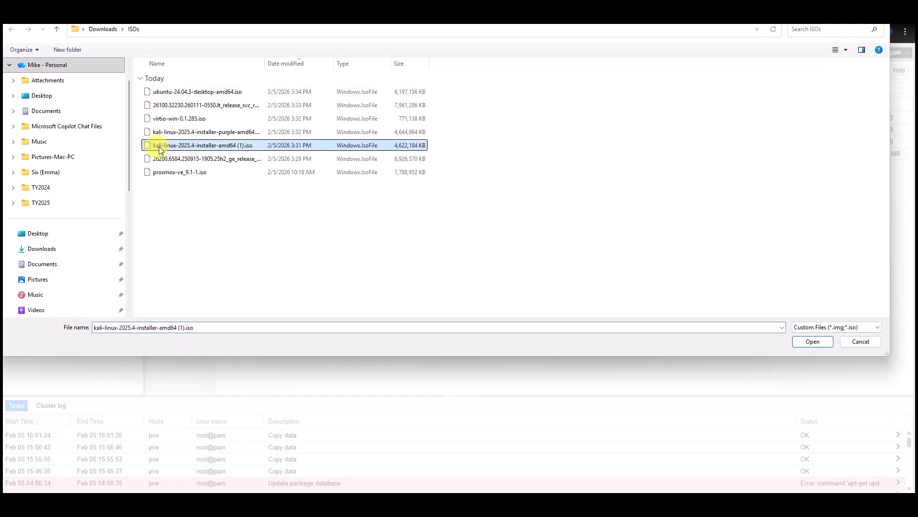
{"action": "left_click", "coordinate": [808, 346]}
{"action": "left_click", "coordinate": [530, 342]}
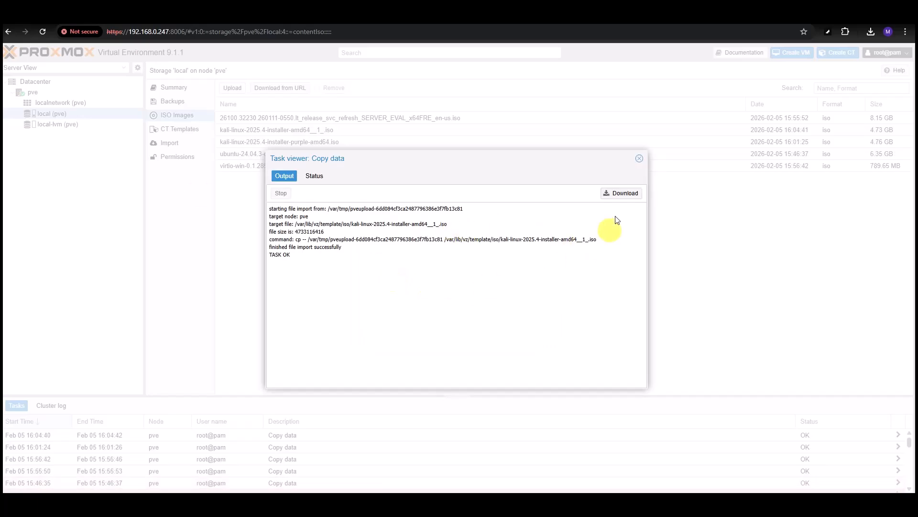
- Upload the 26200 CLIENTENTERPRISEEVAL Windows ISO to local storage and close the copy task log
{"action": "left_click", "coordinate": [640, 160]}
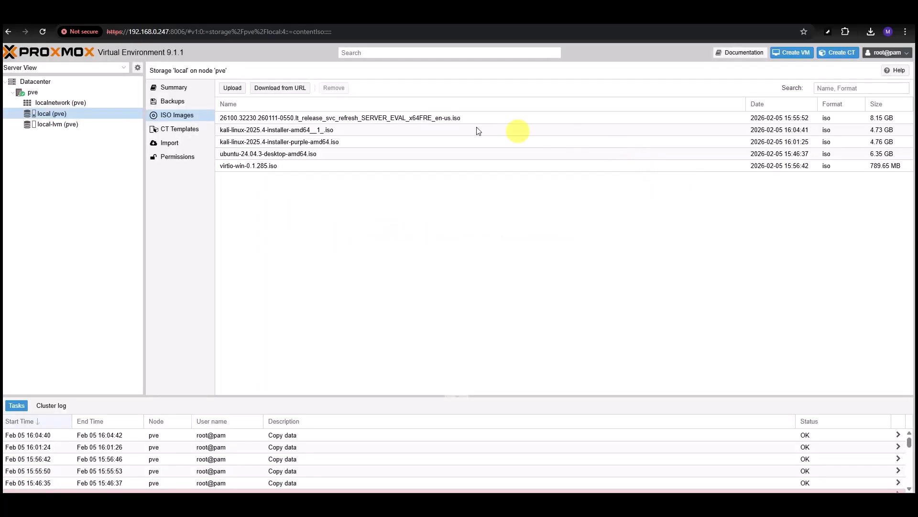
{"action": "left_click", "coordinate": [230, 91]}
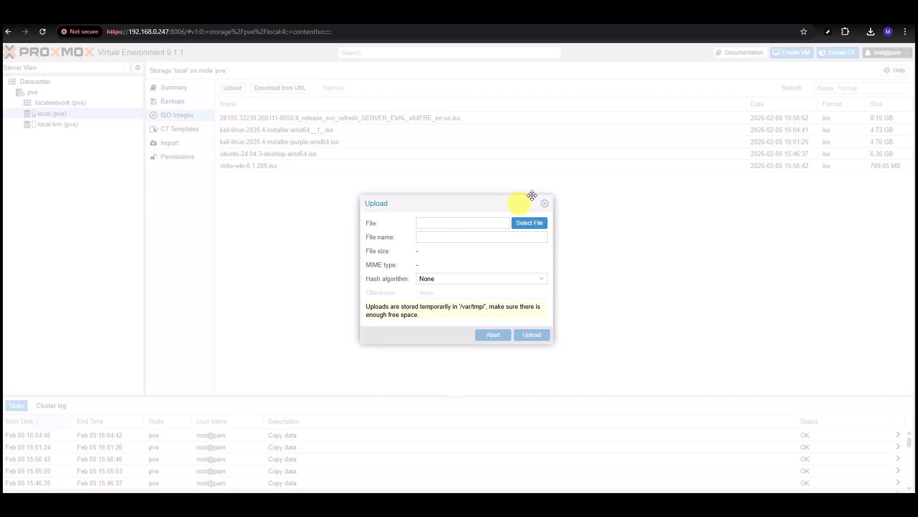
{"action": "left_click", "coordinate": [532, 224]}
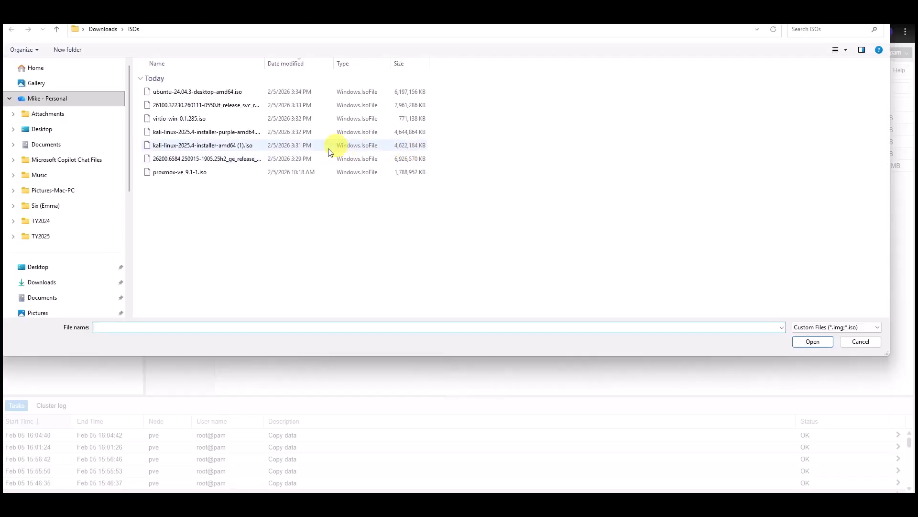
{"action": "left_click", "coordinate": [207, 161]}
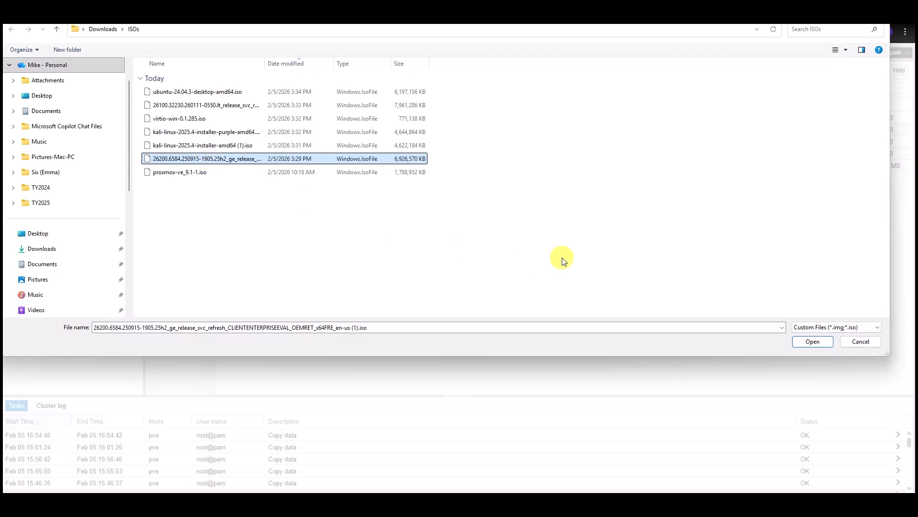
{"action": "left_click", "coordinate": [813, 342]}
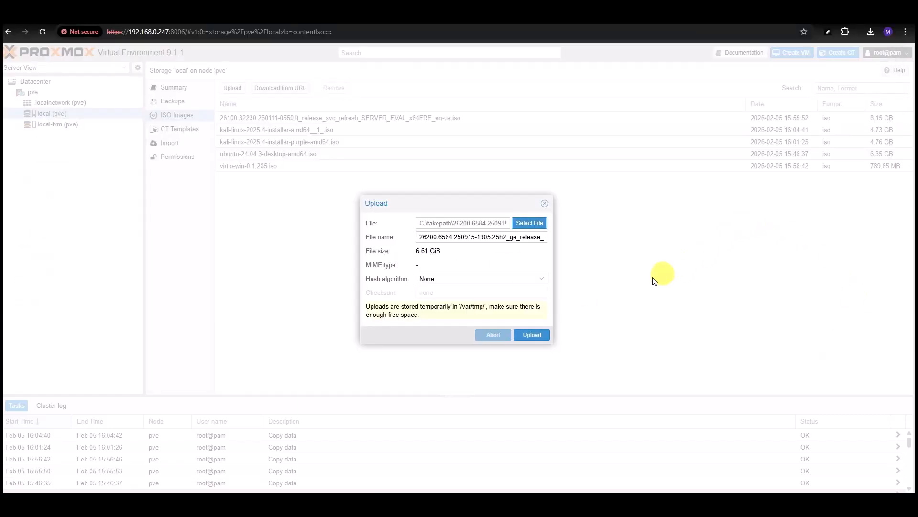
{"action": "left_click", "coordinate": [530, 336]}
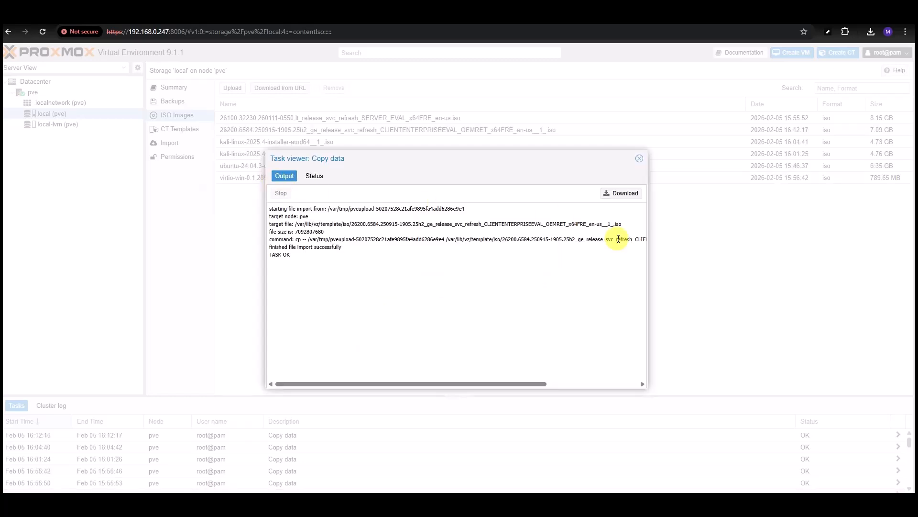
{"action": "left_click", "coordinate": [639, 159]}
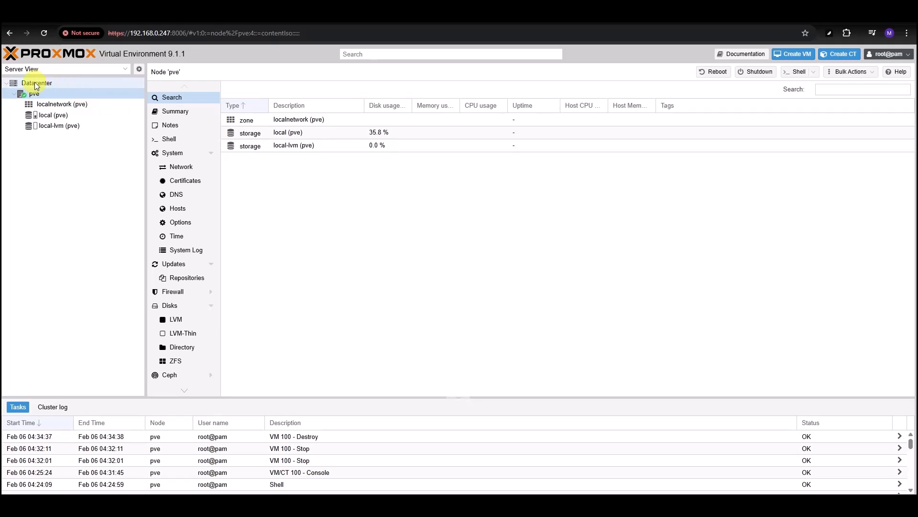
- Select node pve in the Server View and launch Create VM, getting VM ID 100
{"action": "left_click", "coordinate": [31, 94]}
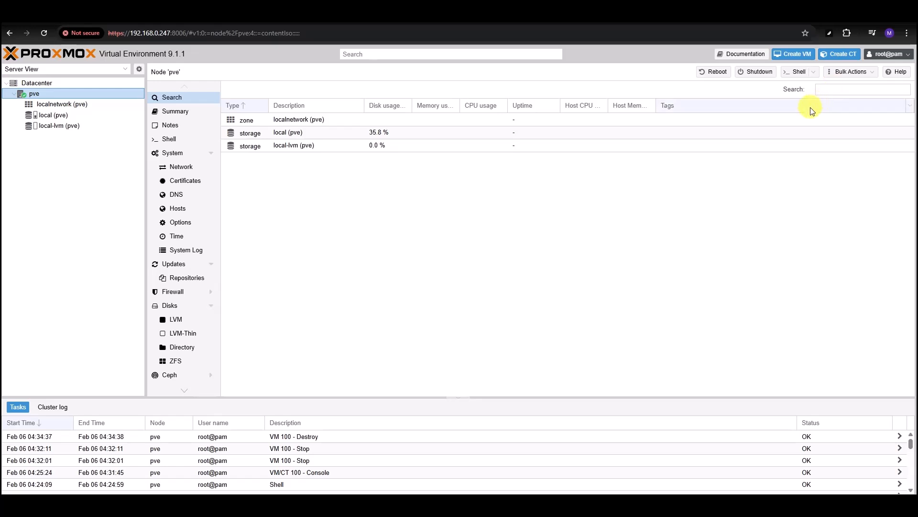
{"action": "left_click", "coordinate": [795, 58]}
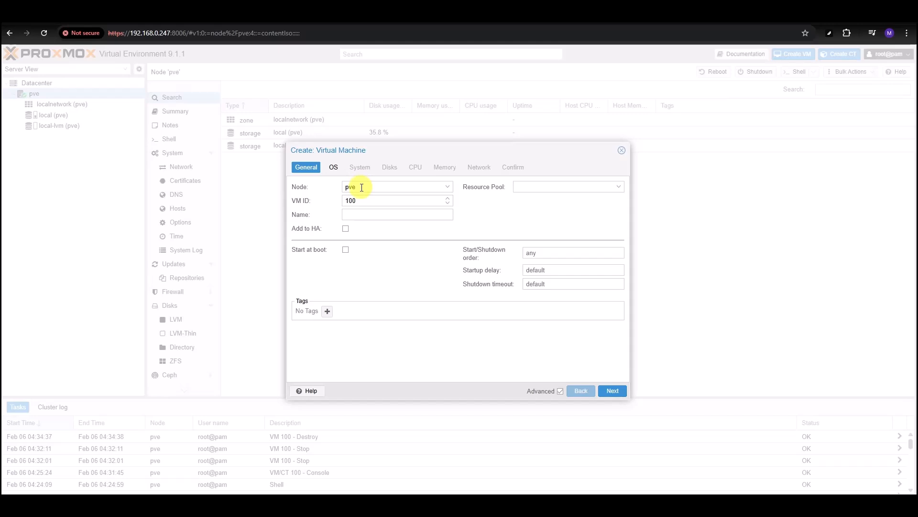
- Enter Win11-1 as the VM name on the General step
{"action": "left_click", "coordinate": [354, 215]}
{"action": "type", "text": "Win11-1"}
- Use the 26200 Windows ISO as install media with guest OS Microsoft Windows 11/2022/2025
{"action": "left_click", "coordinate": [333, 168]}
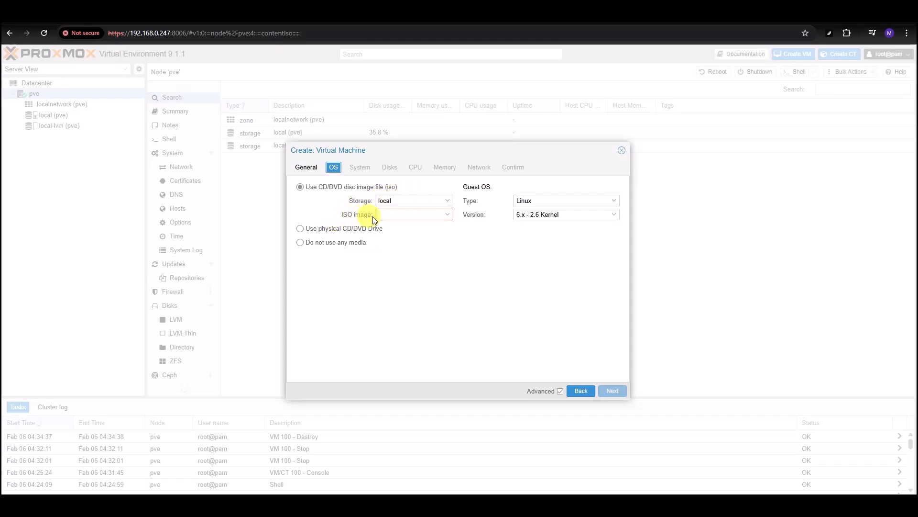
{"action": "left_click", "coordinate": [448, 215]}
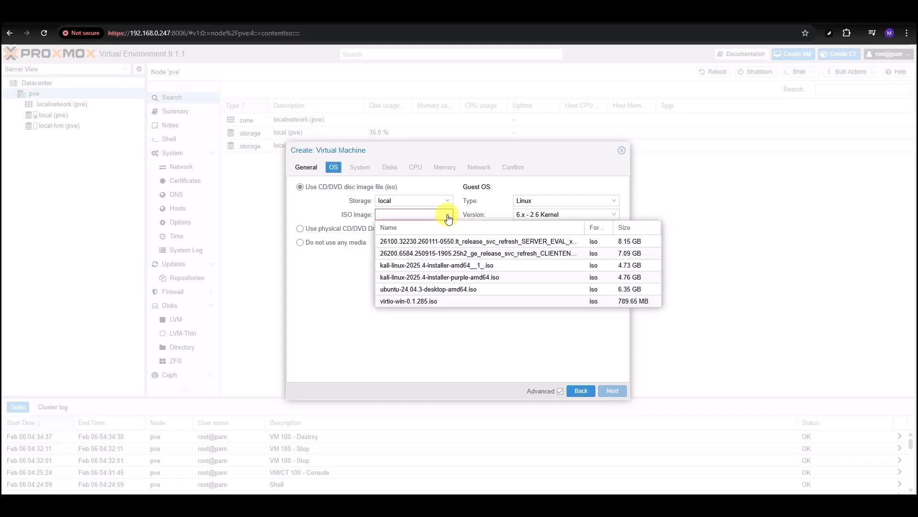
{"action": "left_click", "coordinate": [550, 256]}
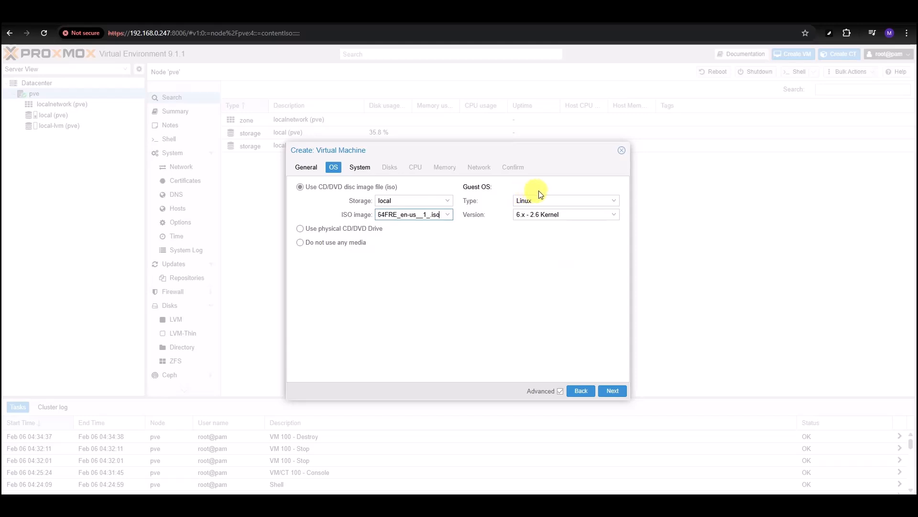
{"action": "left_click", "coordinate": [614, 204]}
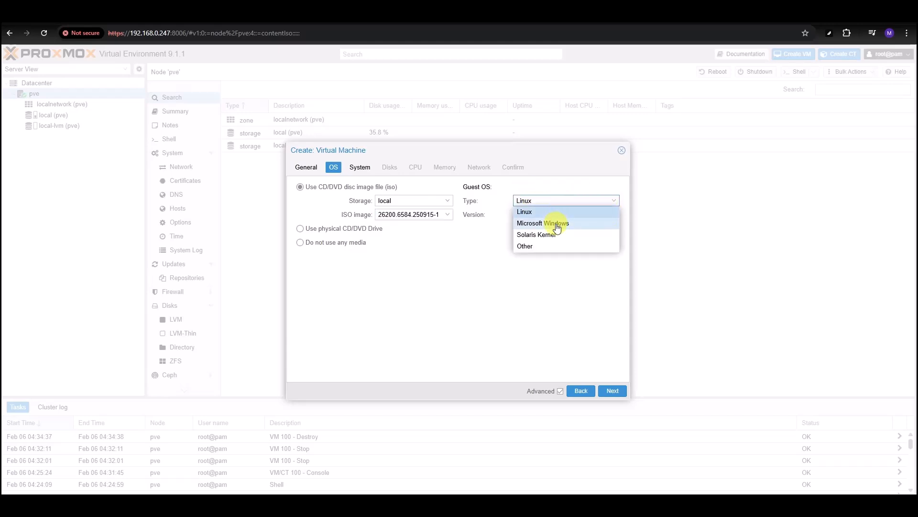
{"action": "left_click", "coordinate": [558, 225]}
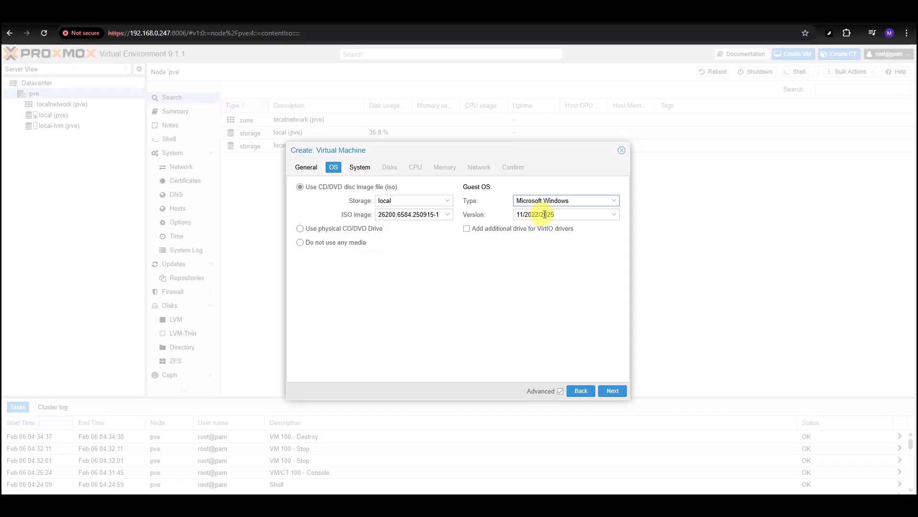
{"action": "left_click", "coordinate": [614, 216]}
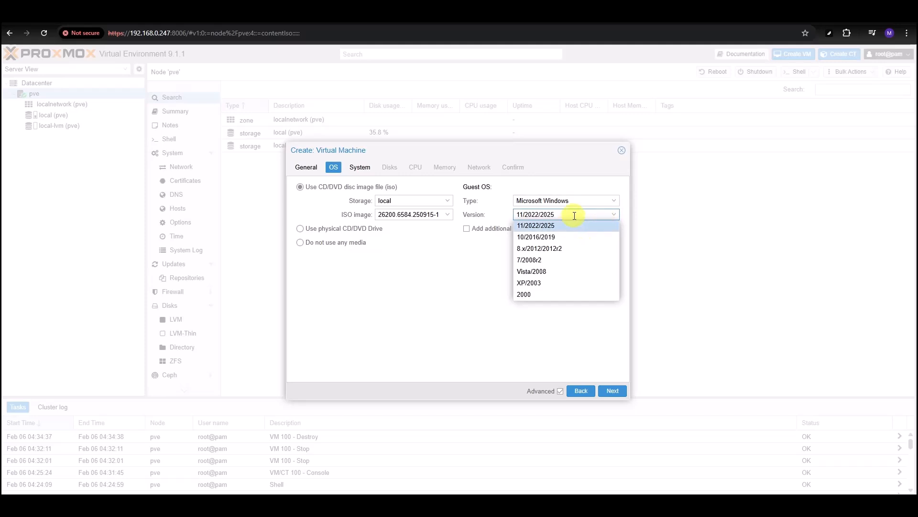
{"action": "left_click", "coordinate": [566, 227]}
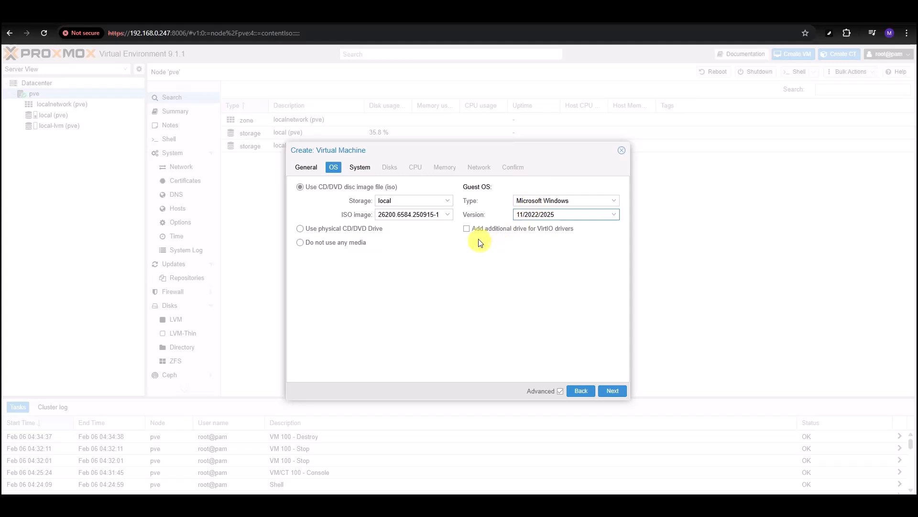
- Add a VirtIO drivers drive using virtio-win-0.1.285.iso
{"action": "left_click", "coordinate": [467, 228]}
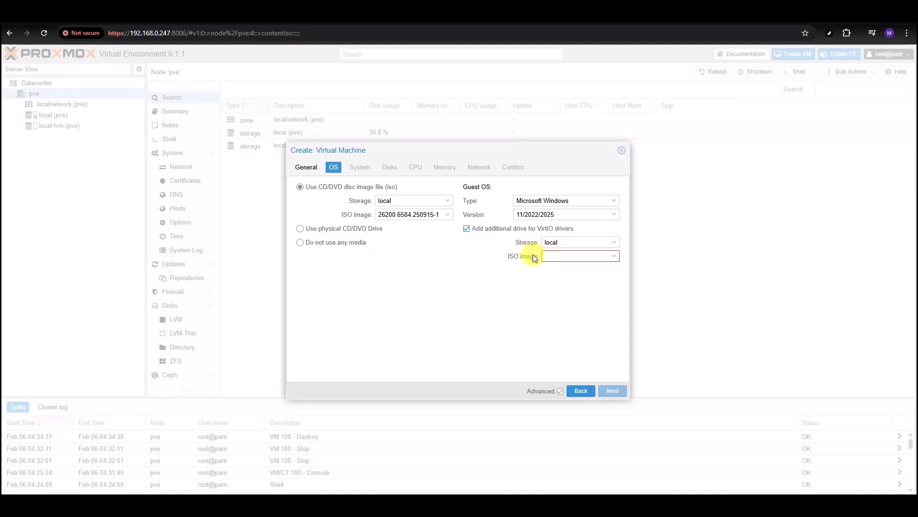
{"action": "left_click", "coordinate": [614, 259]}
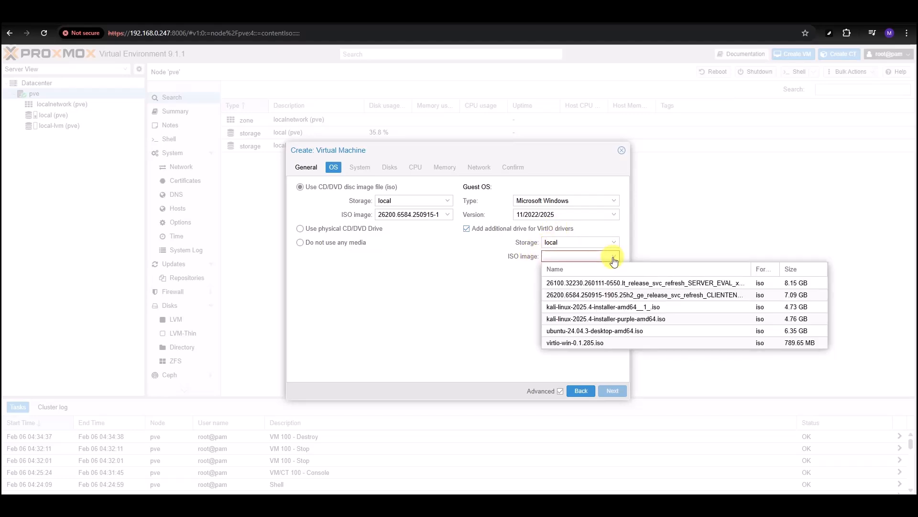
{"action": "left_click", "coordinate": [579, 343]}
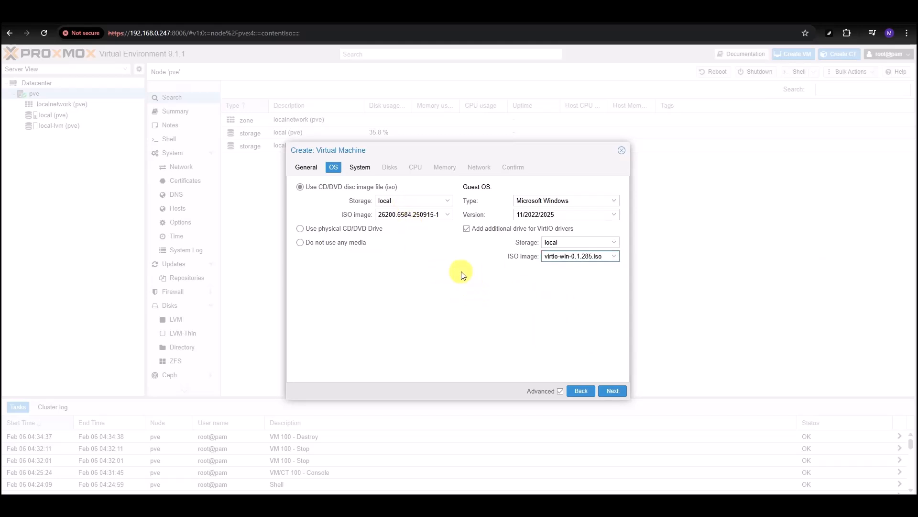
{"action": "left_click", "coordinate": [364, 167]}
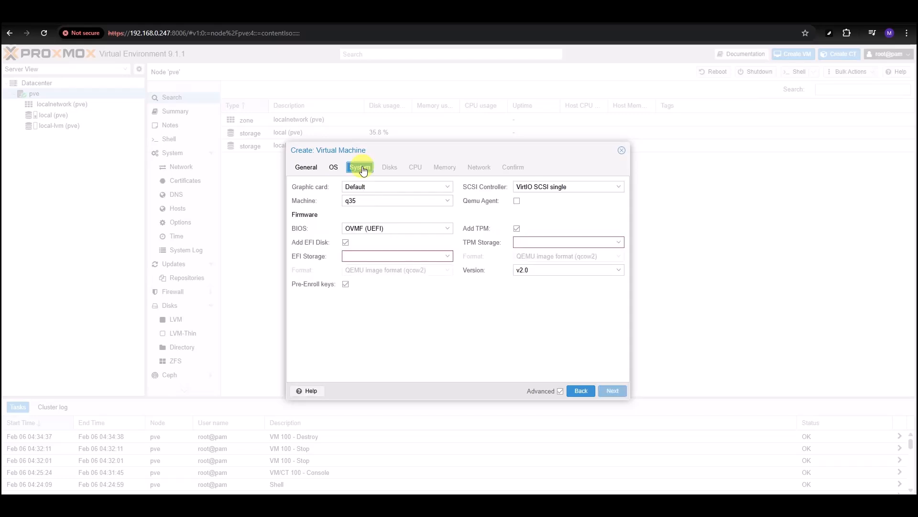
- Enable a TPM and store both the TPM state and EFI disk on local-lvm
{"action": "left_click", "coordinate": [517, 229]}
{"action": "left_click", "coordinate": [619, 243]}
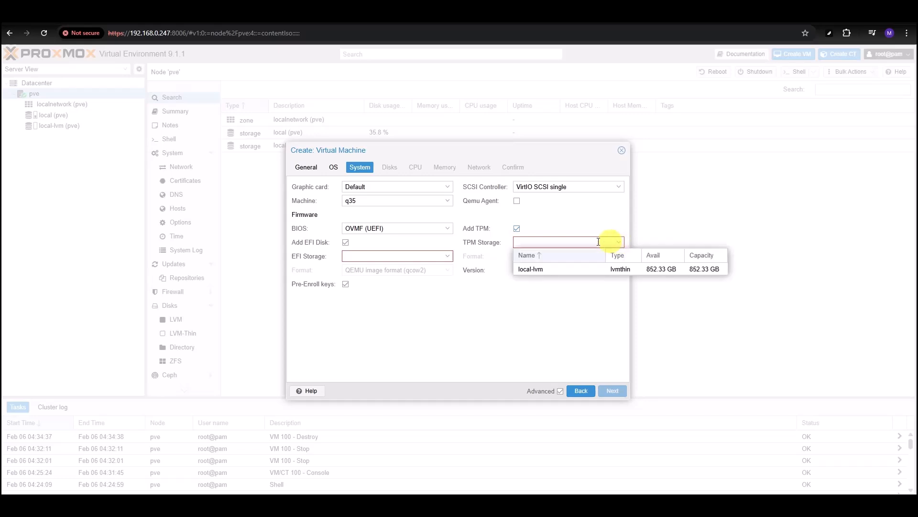
{"action": "left_click", "coordinate": [532, 267]}
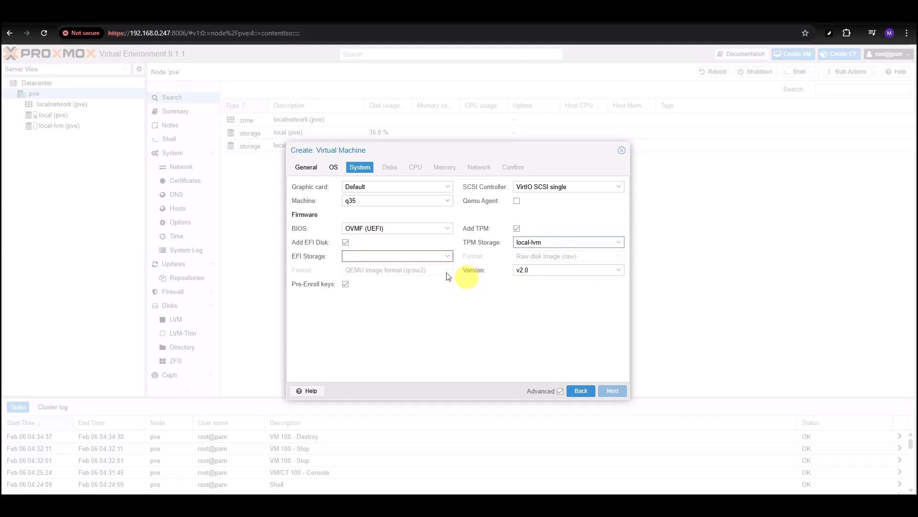
{"action": "left_click", "coordinate": [354, 247]}
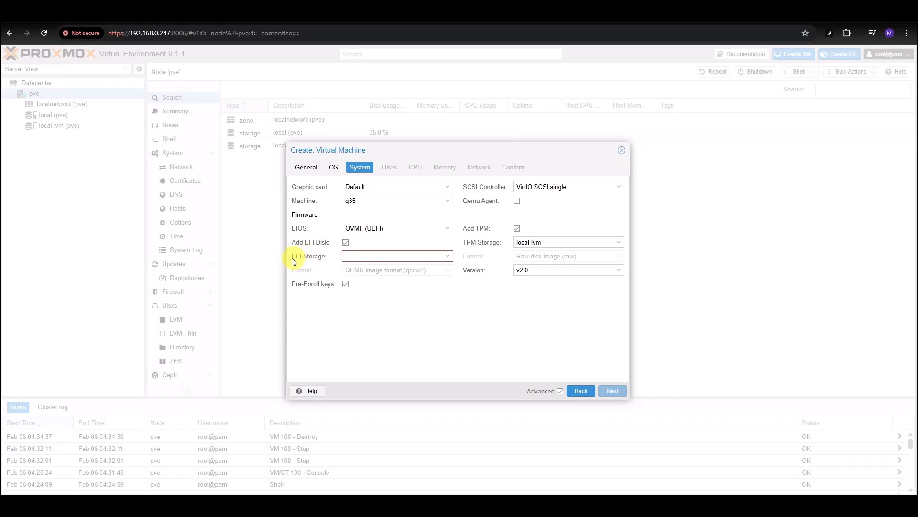
{"action": "left_click", "coordinate": [441, 256]}
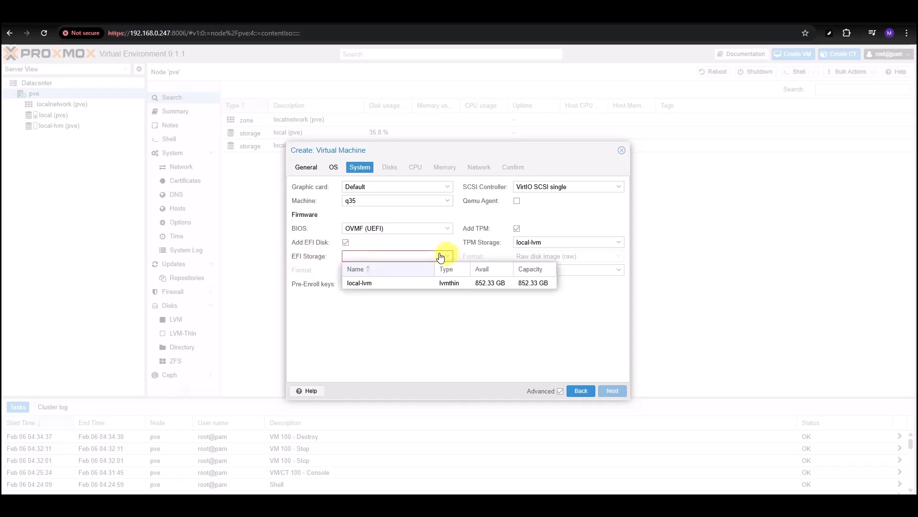
{"action": "left_click", "coordinate": [368, 284]}
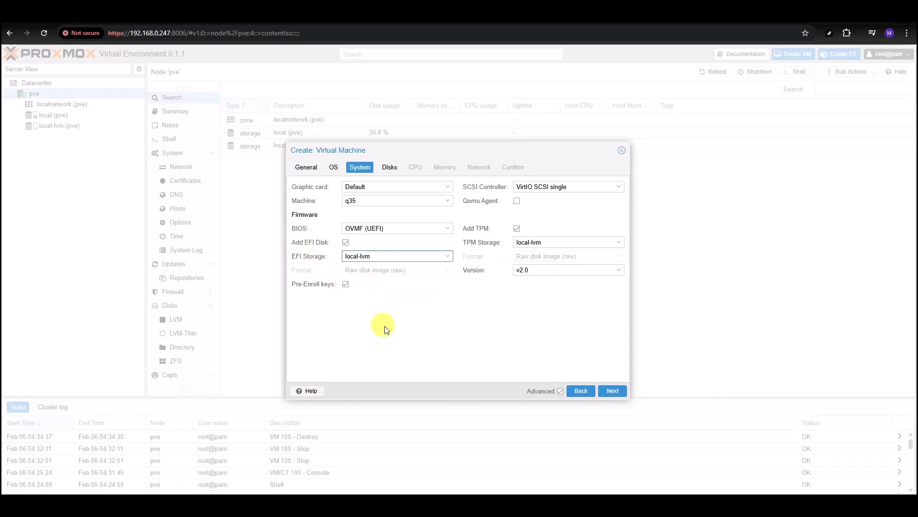
{"action": "left_click", "coordinate": [388, 169]}
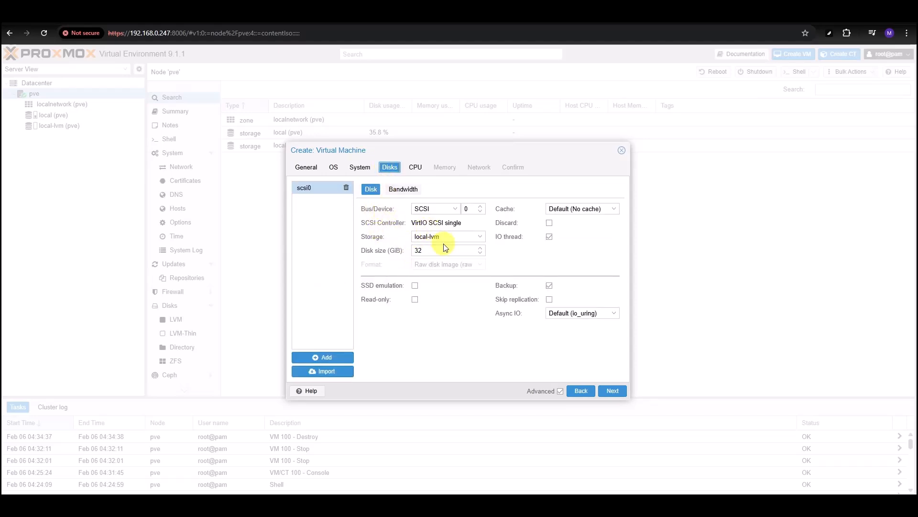
- Keep the disk at 100 GiB and set 2 CPU cores with type x86-64-v2-AES
{"action": "double_click", "coordinate": [419, 250]}
{"action": "left_click", "coordinate": [453, 354]}
{"action": "left_click", "coordinate": [414, 169]}
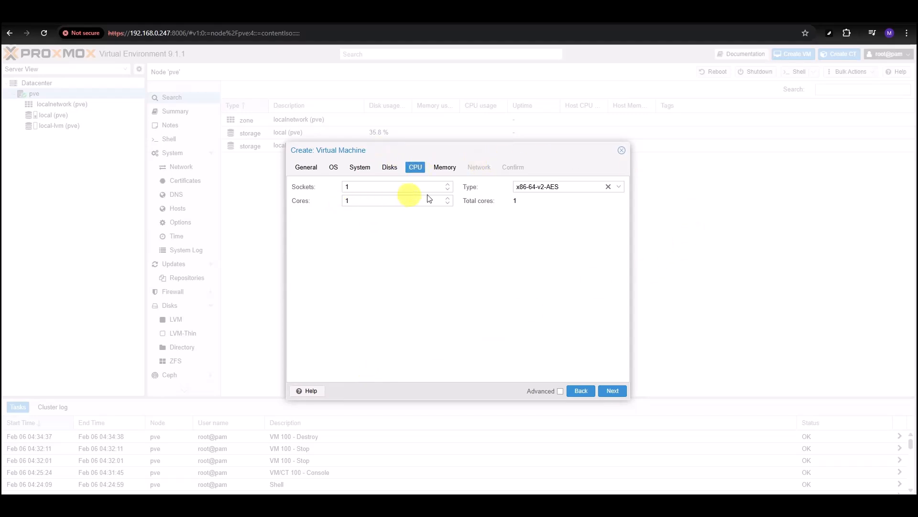
{"action": "left_click", "coordinate": [449, 199]}
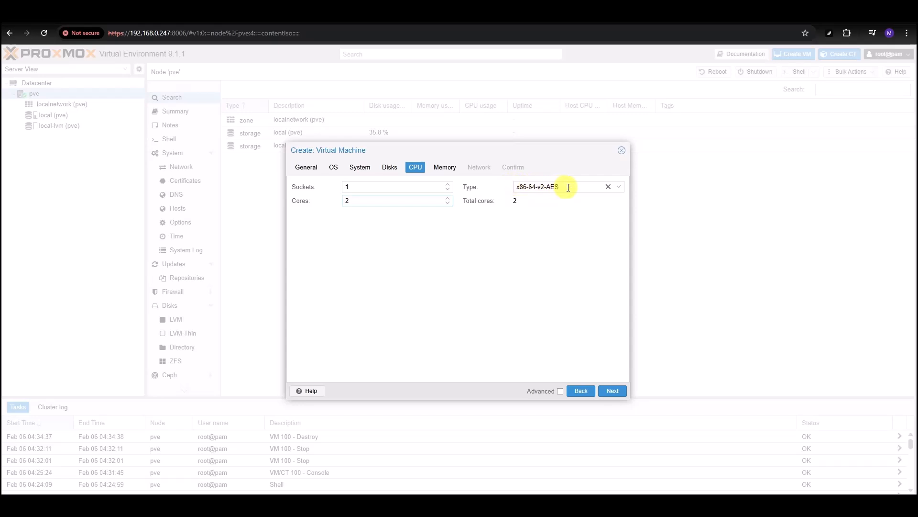
{"action": "left_click", "coordinate": [619, 187]}
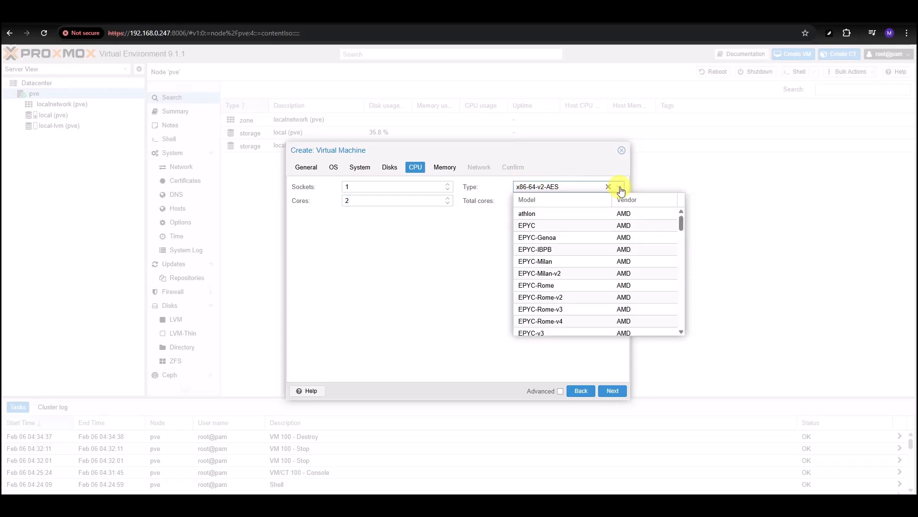
{"action": "scroll", "coordinate": [590, 246], "scroll_direction": "down", "scroll_amount": 15}
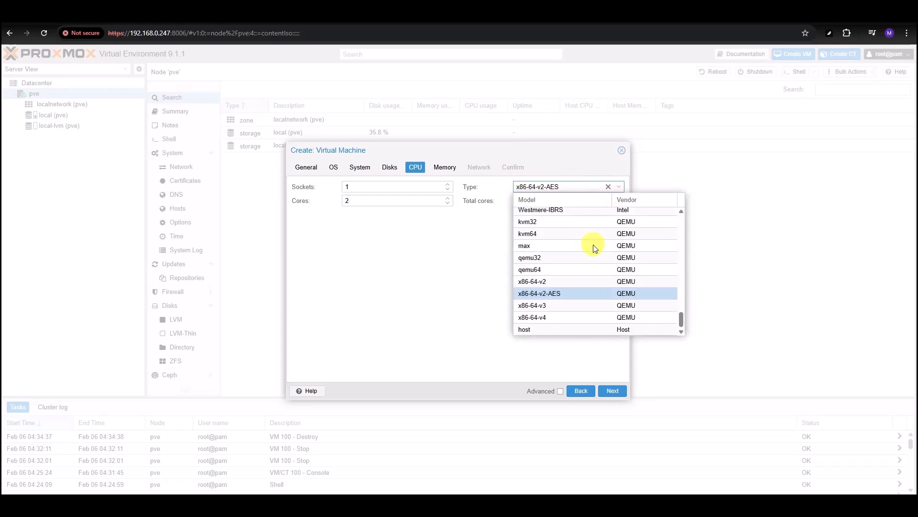
{"action": "scroll", "coordinate": [577, 287], "scroll_direction": "up", "scroll_amount": 10}
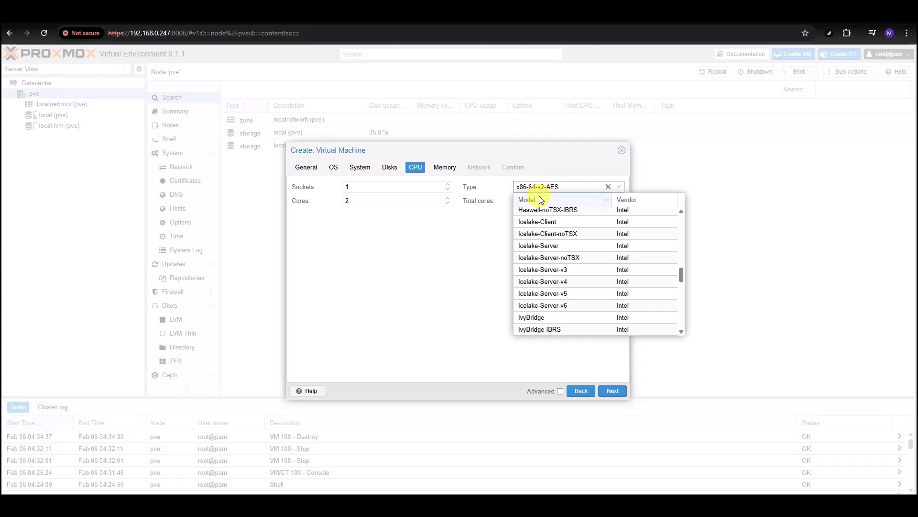
{"action": "left_click", "coordinate": [430, 335]}
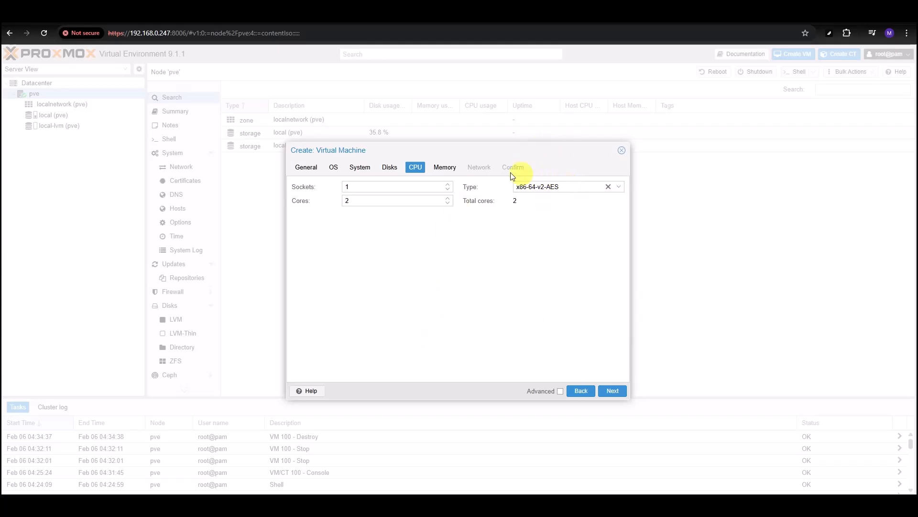
{"action": "left_click", "coordinate": [444, 170]}
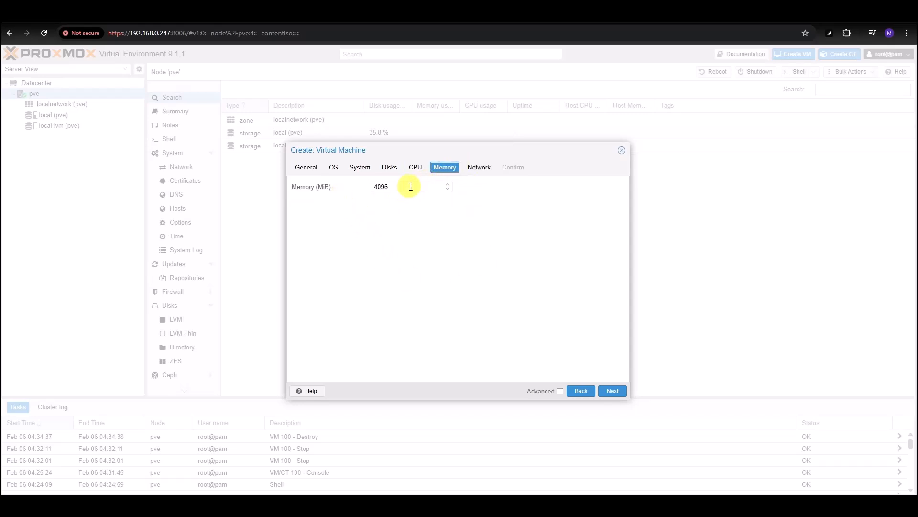
- Turn off the firewall on the vmbr0 VirtIO network adapter and finish creating VM 100
{"action": "left_click", "coordinate": [480, 167]}
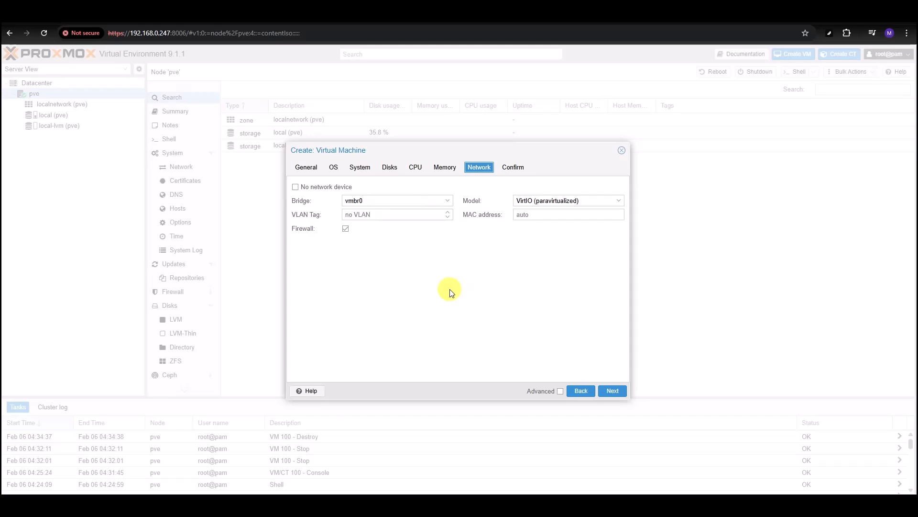
{"action": "left_click", "coordinate": [346, 229]}
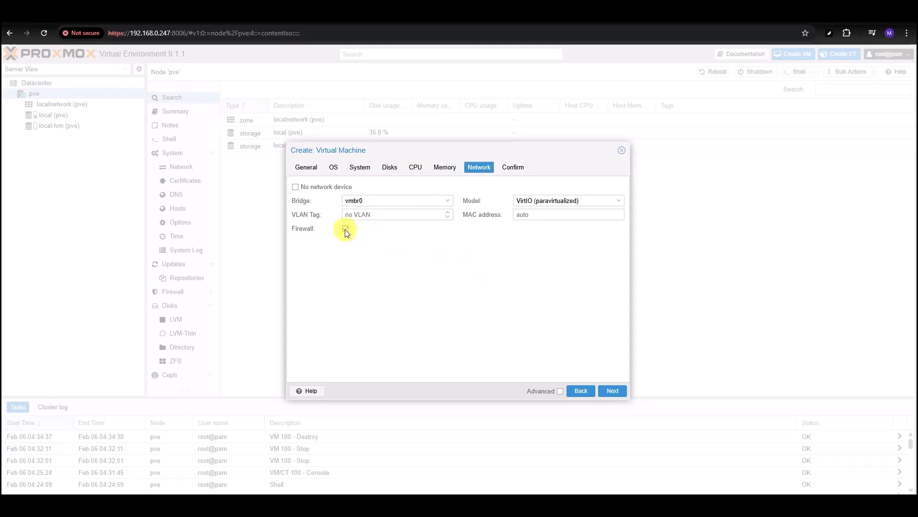
{"action": "left_click", "coordinate": [612, 391]}
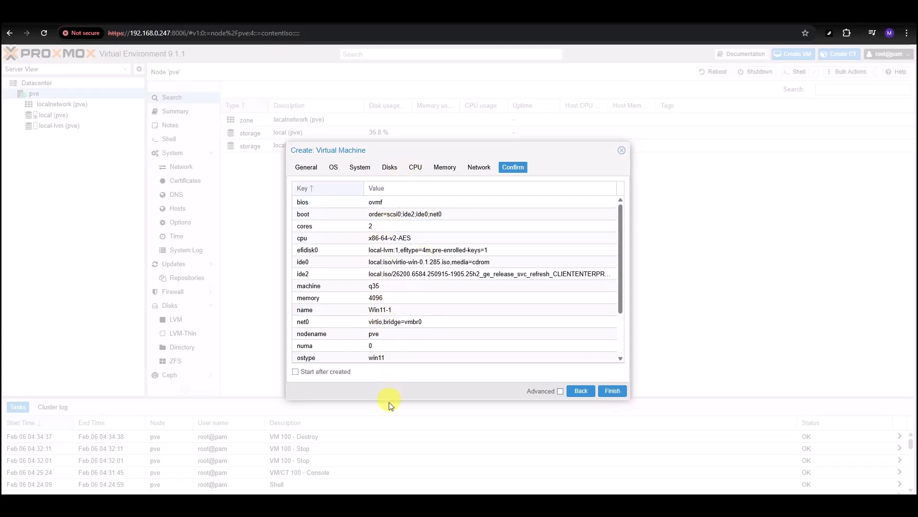
{"action": "left_click", "coordinate": [616, 391]}
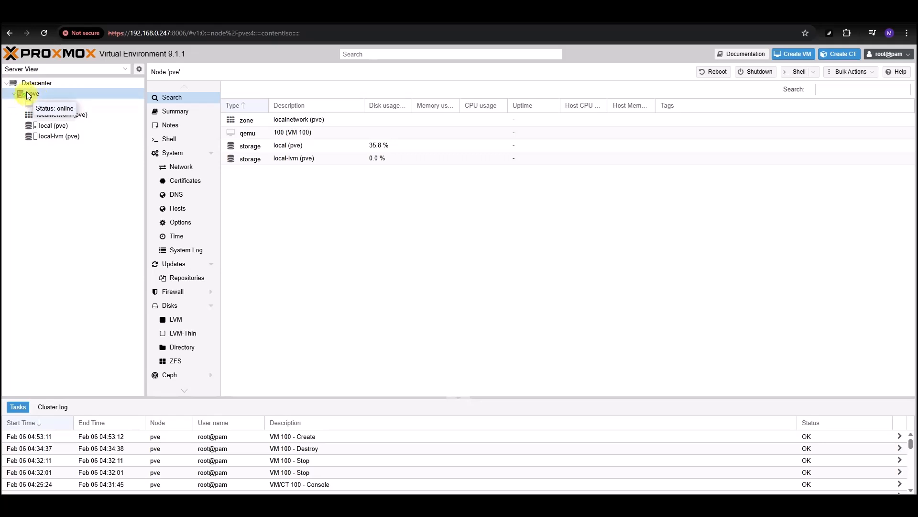
- Start VM 100 (Win11-1) from its right-click menu so it shows running
{"action": "left_click", "coordinate": [42, 104]}
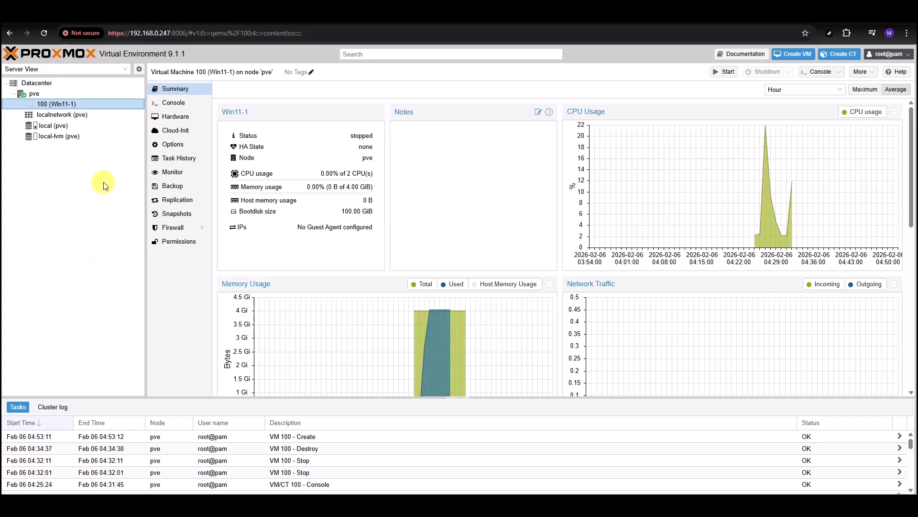
{"action": "right_click", "coordinate": [87, 103]}
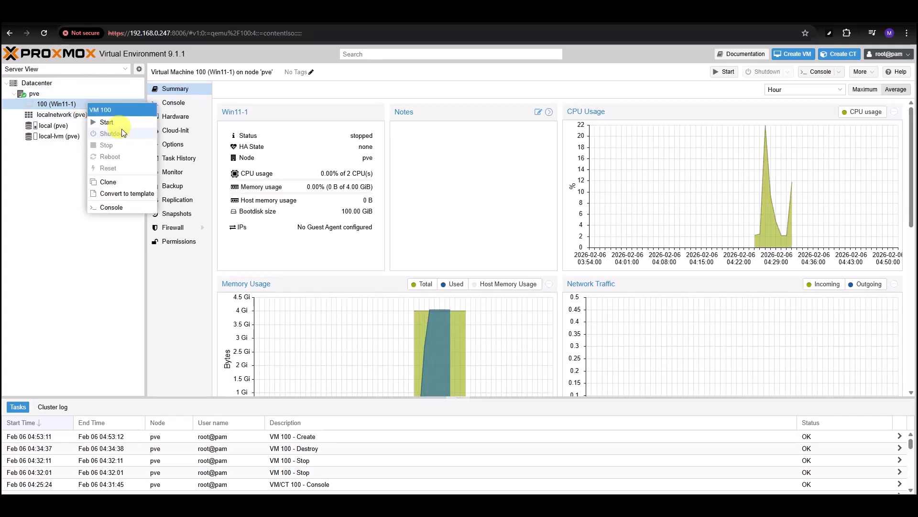
{"action": "left_click", "coordinate": [104, 123]}
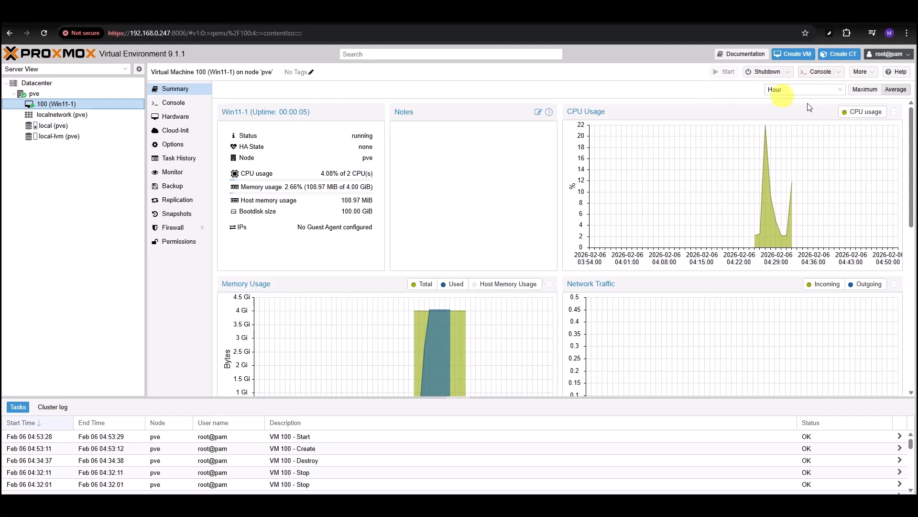
{"action": "left_click", "coordinate": [841, 77]}
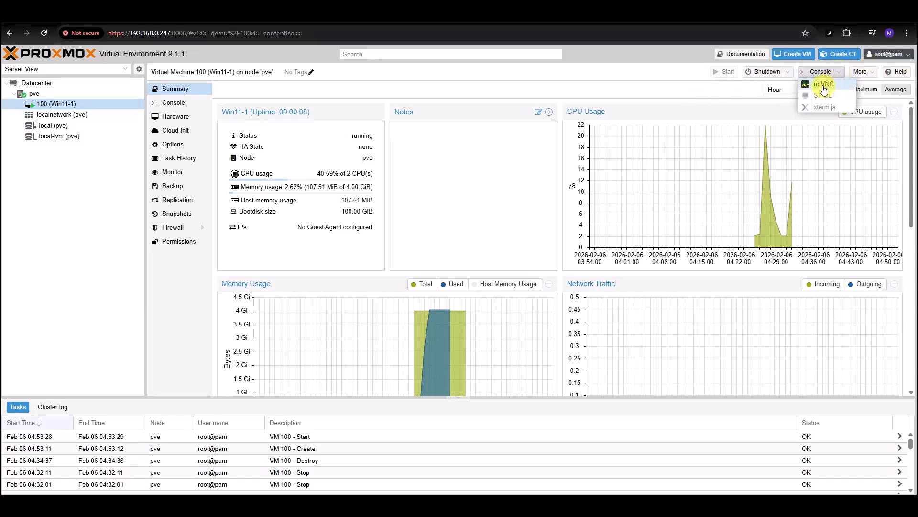
- Open Win11-1's noVNC console, enter the UEFI Boot Manager, and move the window aside
{"action": "left_click", "coordinate": [823, 85]}
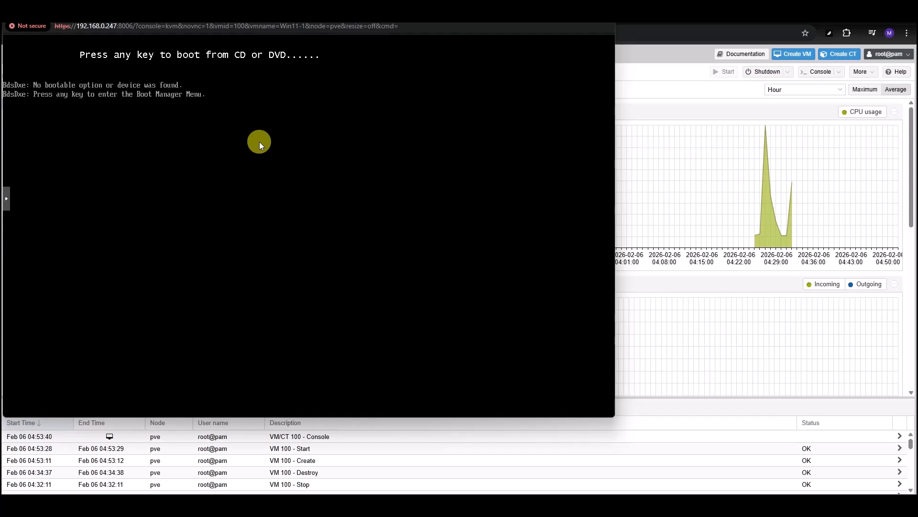
{"action": "key", "text": "Return"}
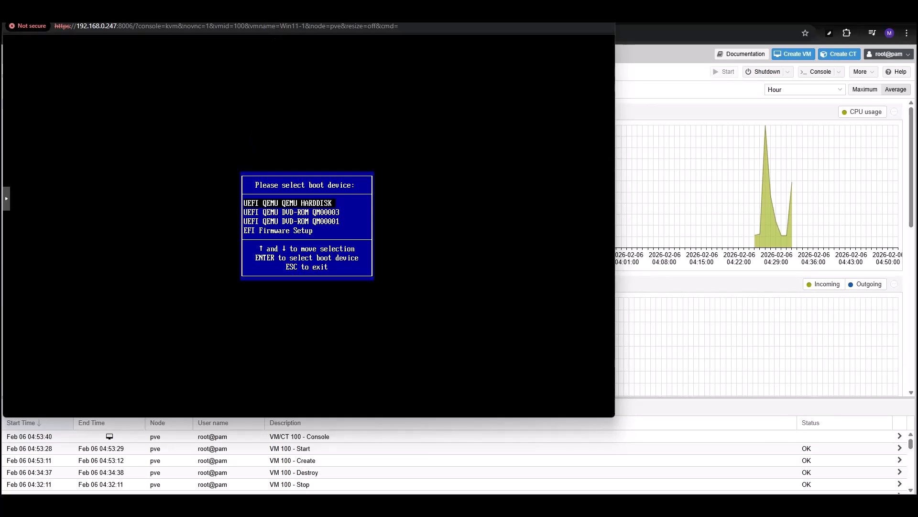
{"action": "left_click_drag", "start_coordinate": [282, 7], "coordinate": [489, 277]}
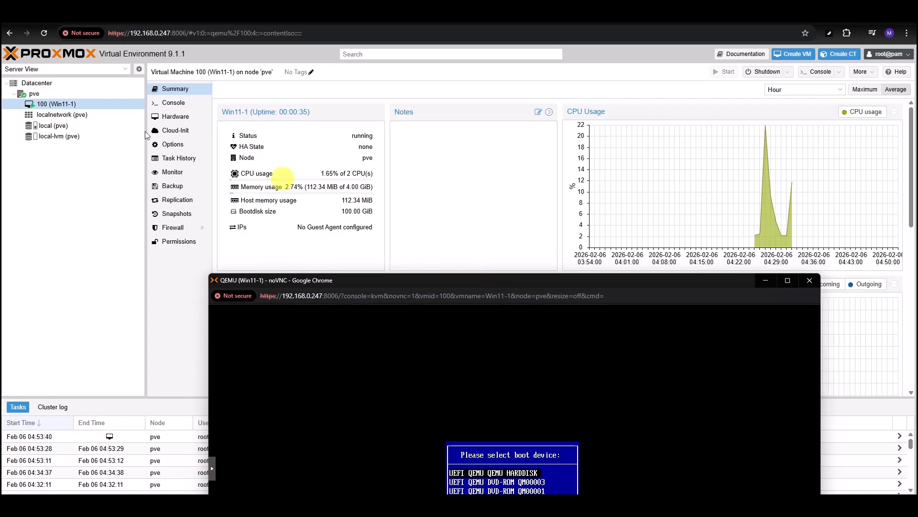
- Show Win11-1's hardware list, with virtio-win-0.1.285.iso on ide0 and the Windows ISO on ide2
{"action": "left_click", "coordinate": [172, 88]}
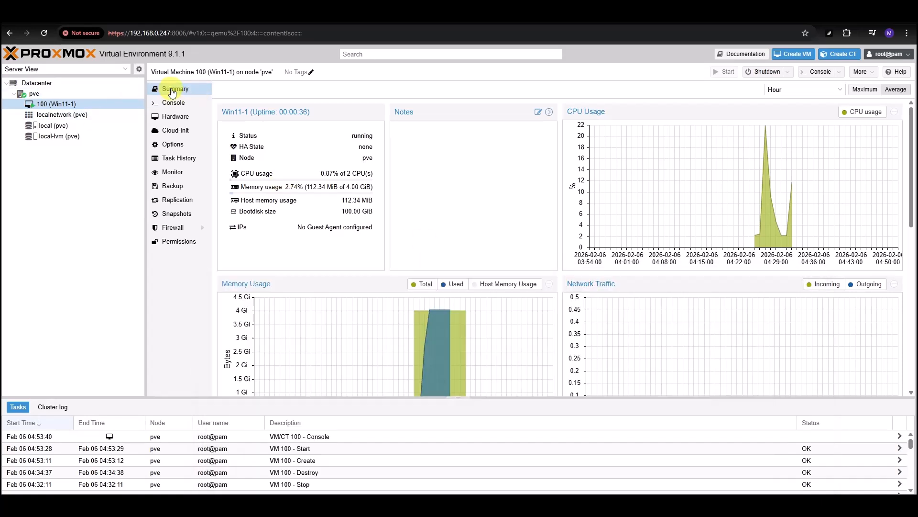
{"action": "left_click", "coordinate": [173, 117]}
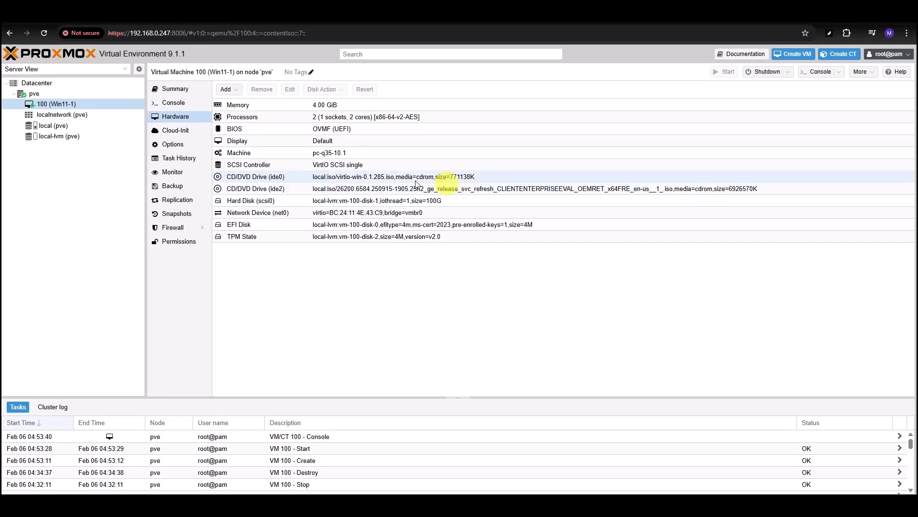
- Boot the VM from UEFI QEMU DVD-ROM QM00003 and confirm booting from CD
{"action": "left_click", "coordinate": [689, 505]}
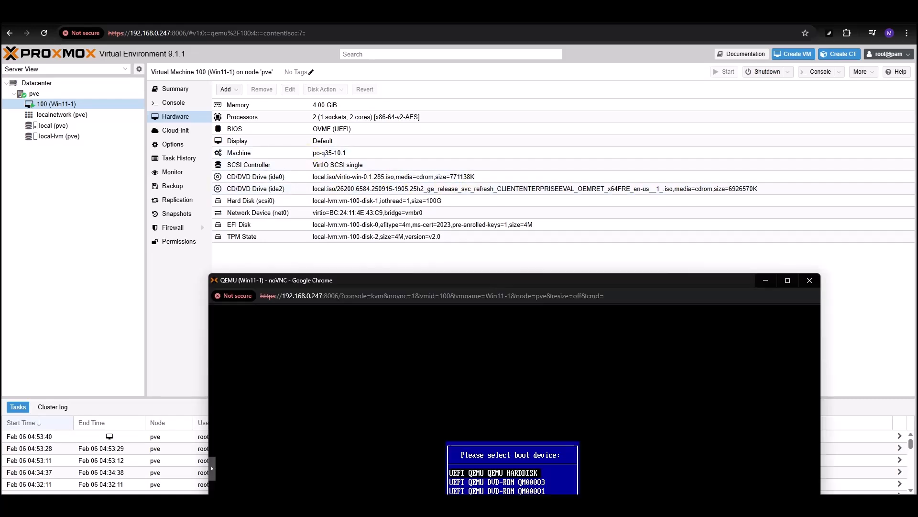
{"action": "left_click_drag", "start_coordinate": [478, 280], "coordinate": [459, 39]}
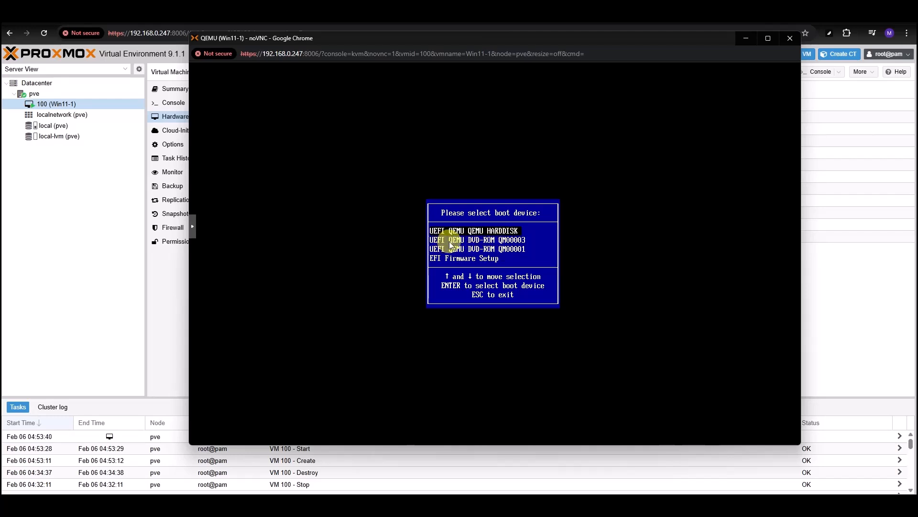
{"action": "key", "text": "Down"}
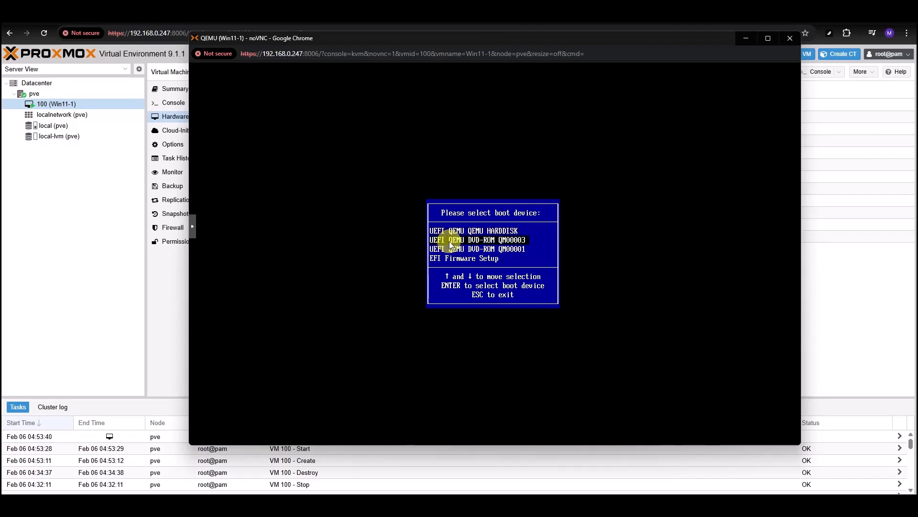
{"action": "key", "text": "Return"}
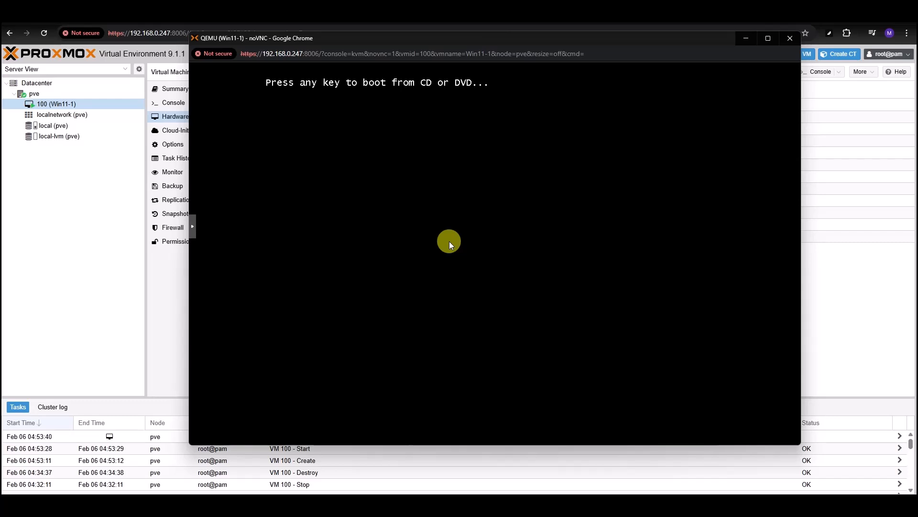
{"action": "key", "text": "Return"}
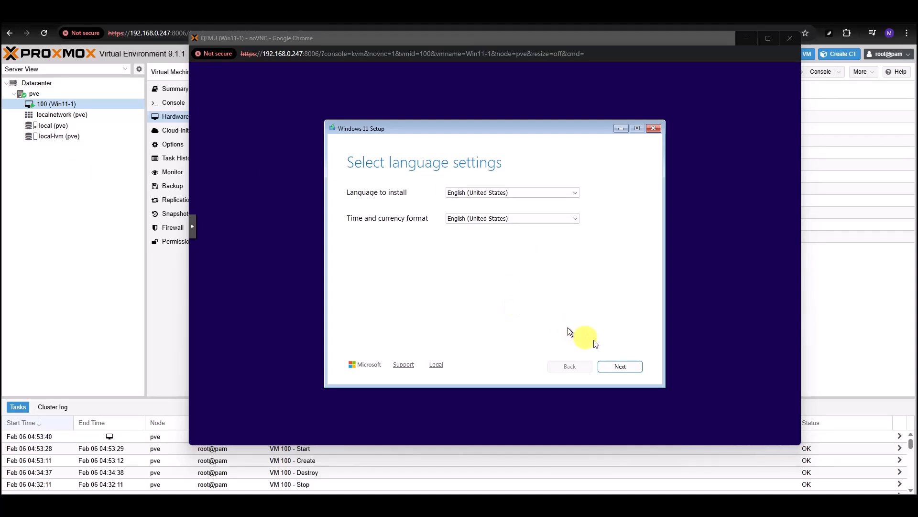
- Keep English (United States), agree everything will be deleted, and accept the Windows license terms
{"action": "left_click", "coordinate": [620, 366]}
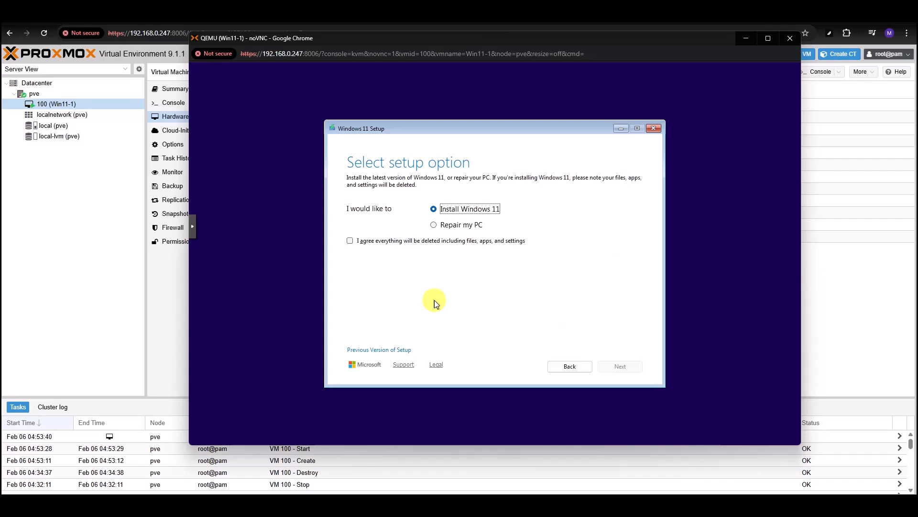
{"action": "left_click", "coordinate": [349, 241]}
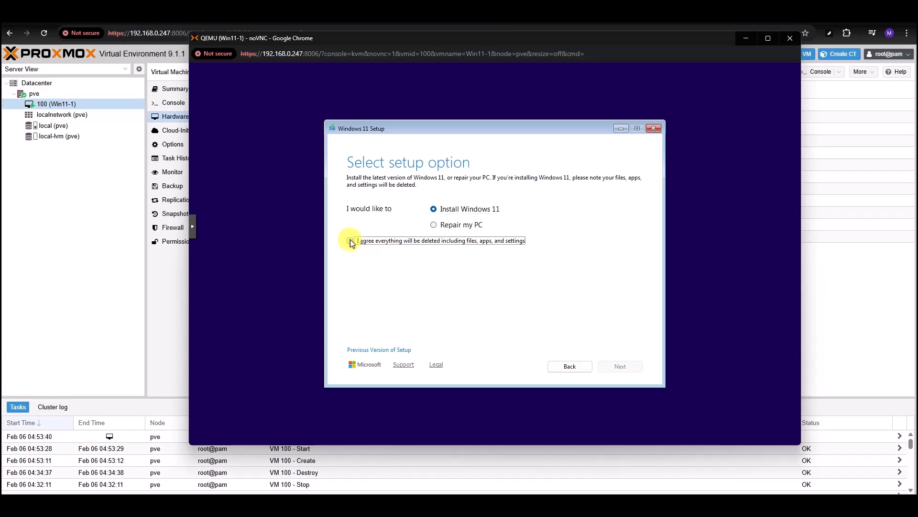
{"action": "left_click", "coordinate": [621, 366]}
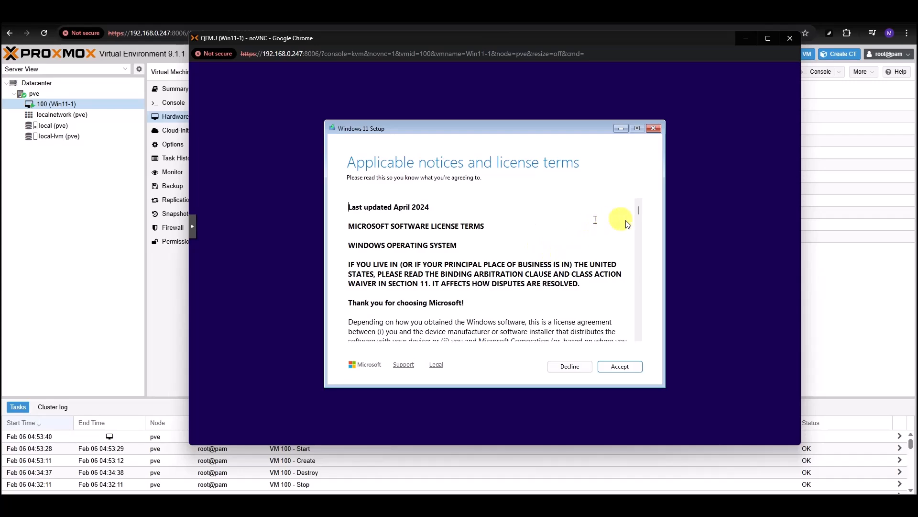
{"action": "scroll", "coordinate": [574, 268], "scroll_direction": "down", "scroll_amount": 15}
{"action": "scroll", "coordinate": [579, 281], "scroll_direction": "down", "scroll_amount": 4}
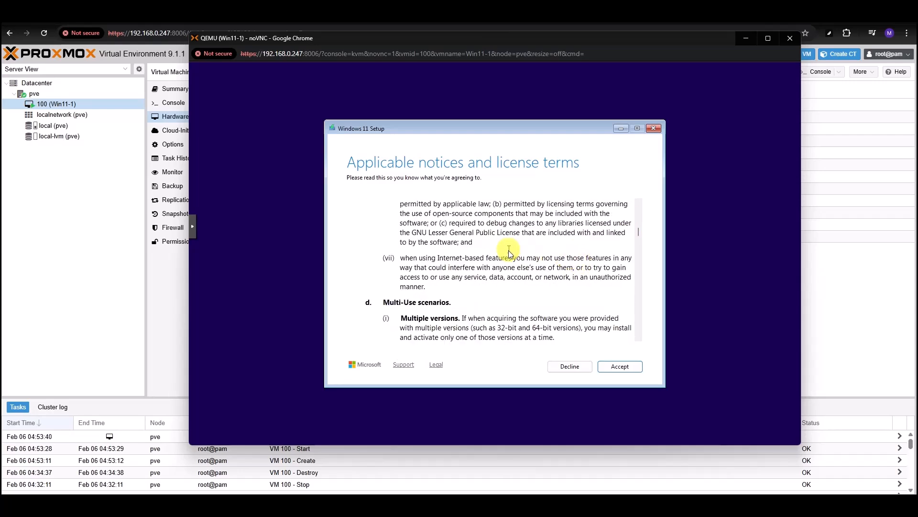
{"action": "left_click", "coordinate": [615, 367]}
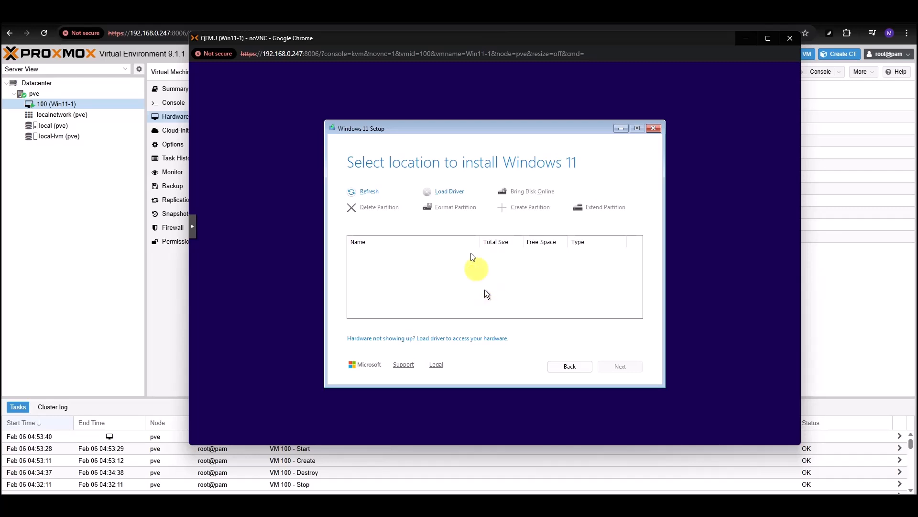
- Install the Red Hat VirtIO SCSI pass-through driver from D:\amd64\w11 so Disk 0 appears
{"action": "left_click", "coordinate": [449, 193]}
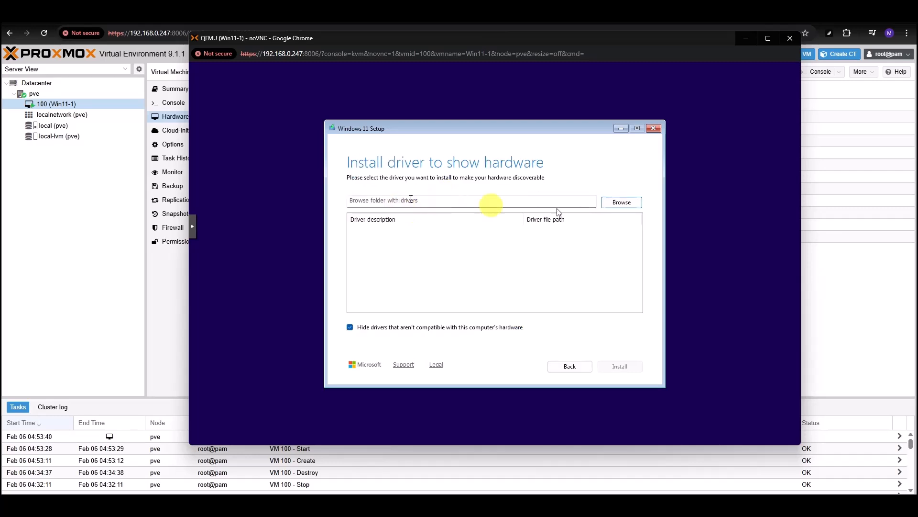
{"action": "left_click", "coordinate": [626, 202]}
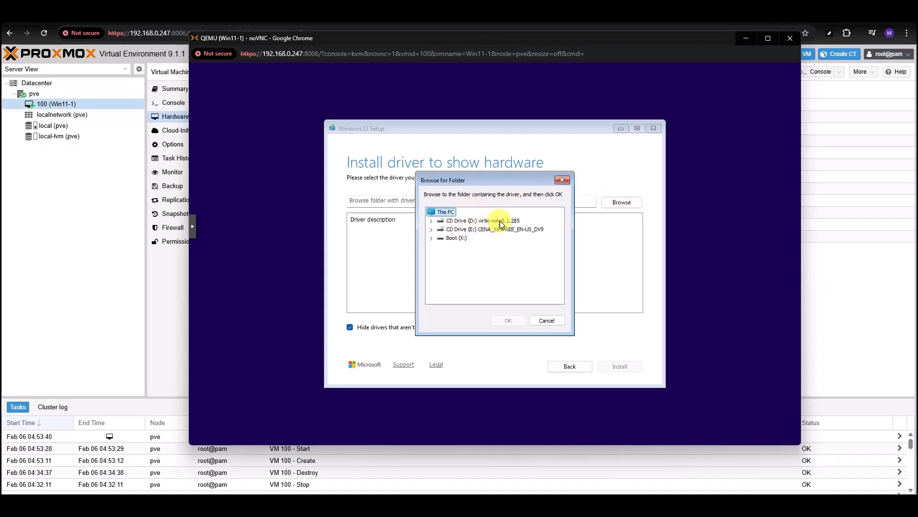
{"action": "left_click", "coordinate": [432, 221]}
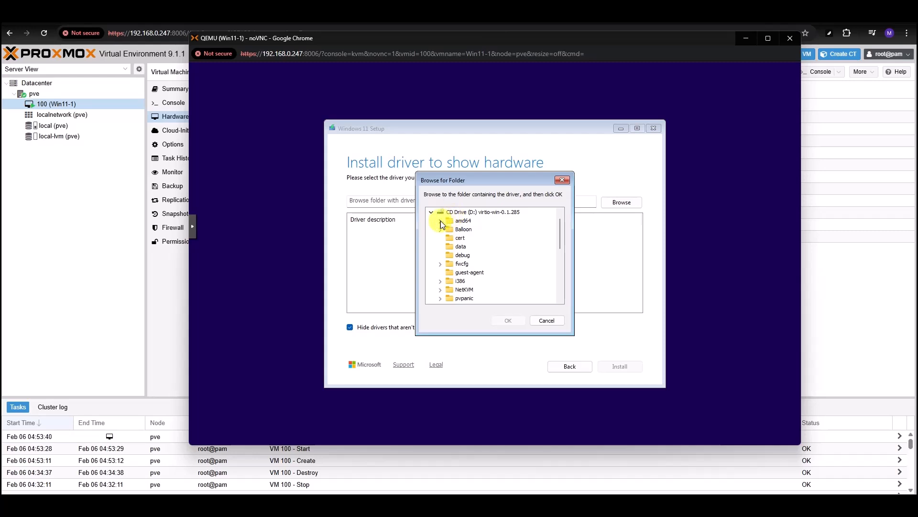
{"action": "left_click", "coordinate": [440, 220]}
{"action": "left_click", "coordinate": [462, 221]}
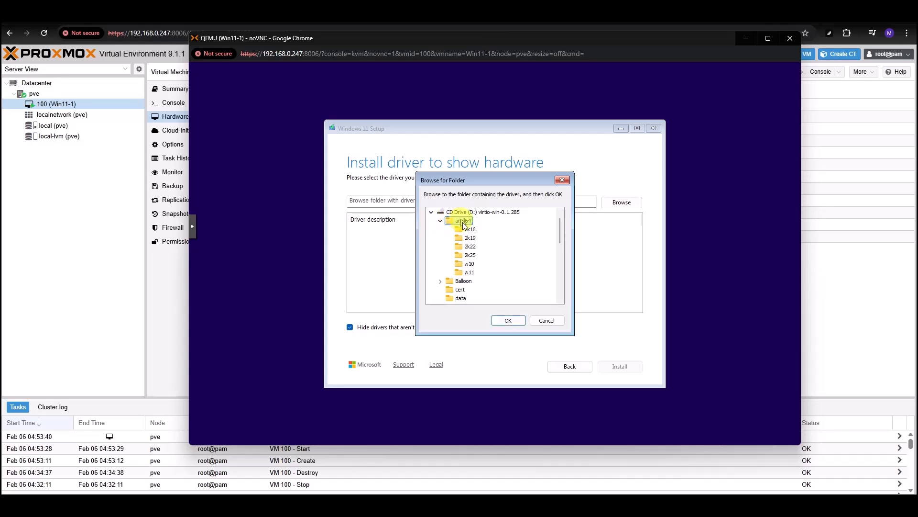
{"action": "left_click", "coordinate": [468, 273]}
{"action": "left_click", "coordinate": [506, 320]}
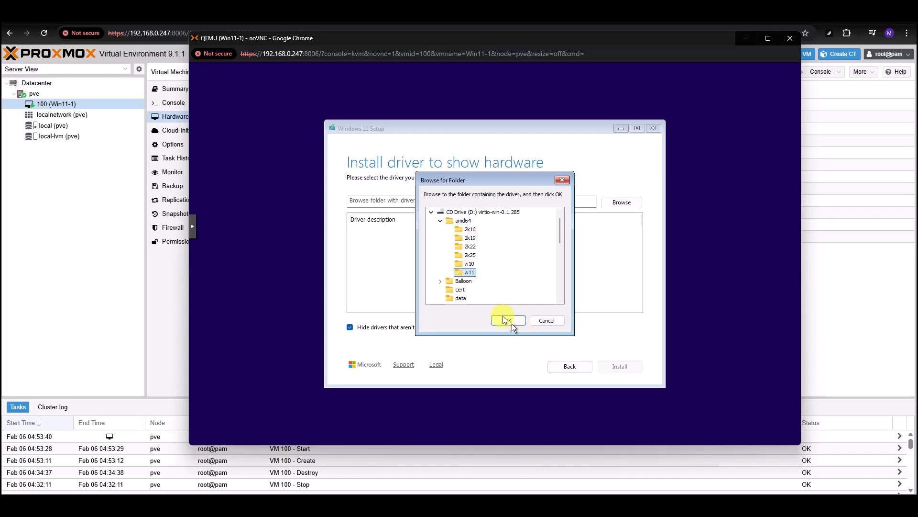
{"action": "left_click", "coordinate": [433, 230]}
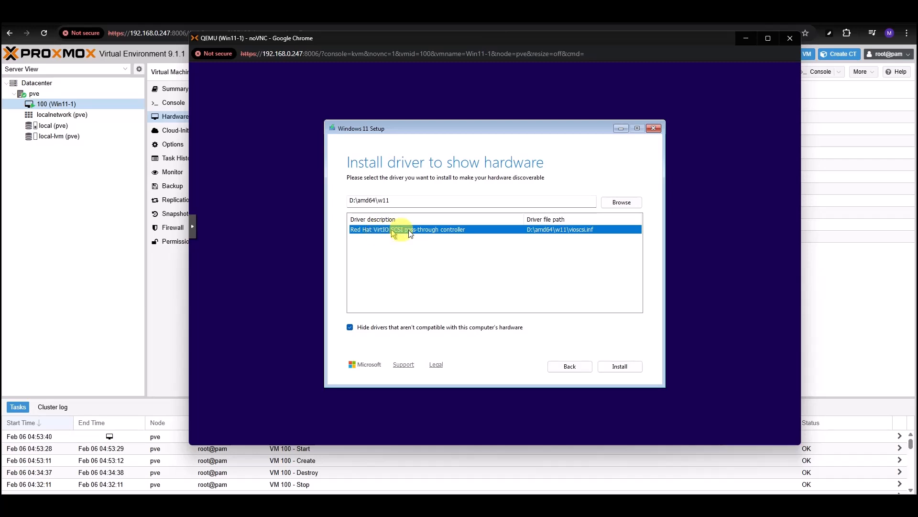
{"action": "left_click", "coordinate": [621, 366]}
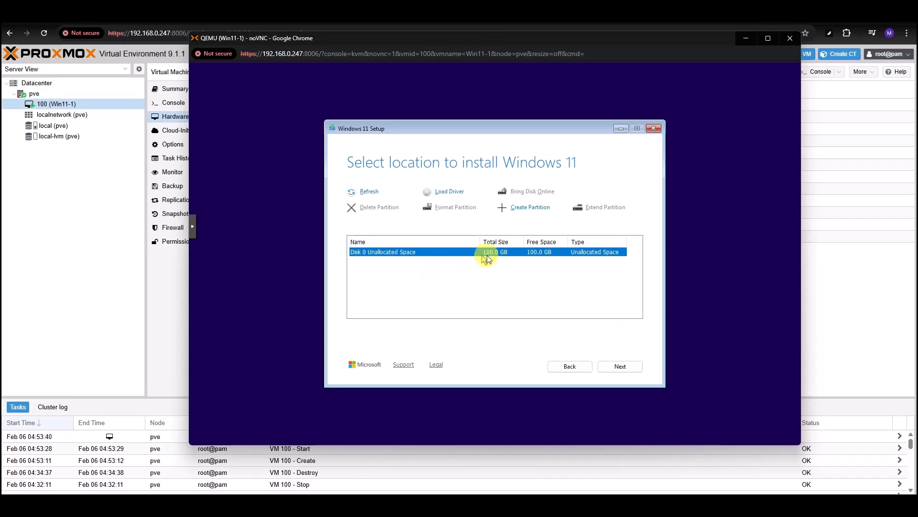
- Install Windows 11 Enterprise Evaluation on Disk 0's 100.0 GB unallocated space
{"action": "left_click", "coordinate": [615, 366]}
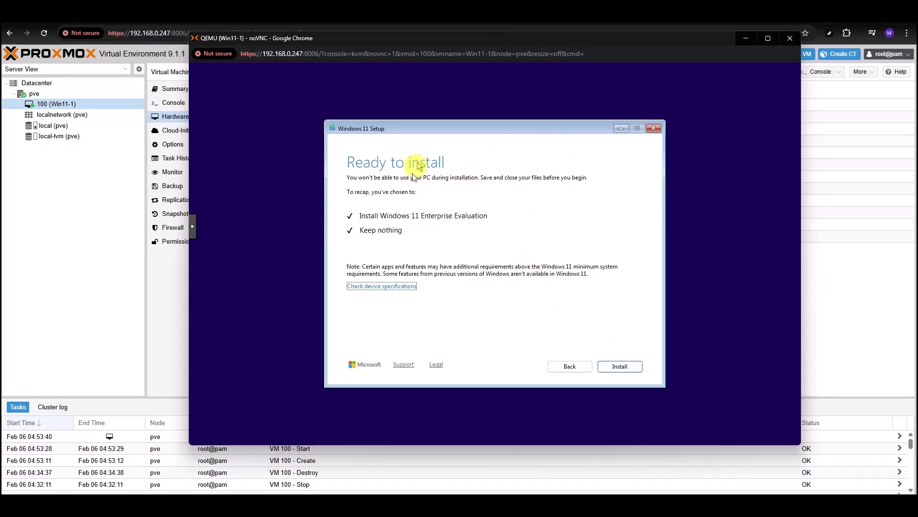
{"action": "left_click", "coordinate": [619, 365]}
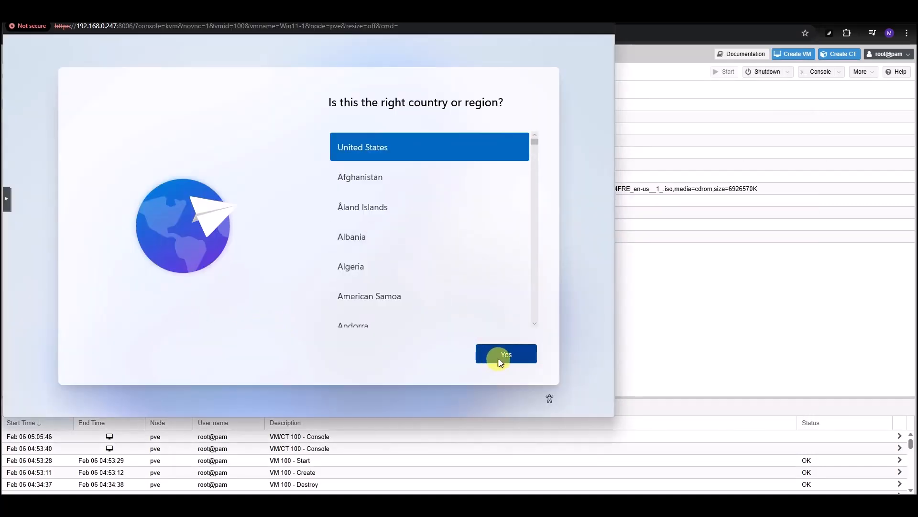
- Confirm United States and the US keyboard, skip a second layout, and continue without internet
{"action": "left_click", "coordinate": [498, 358]}
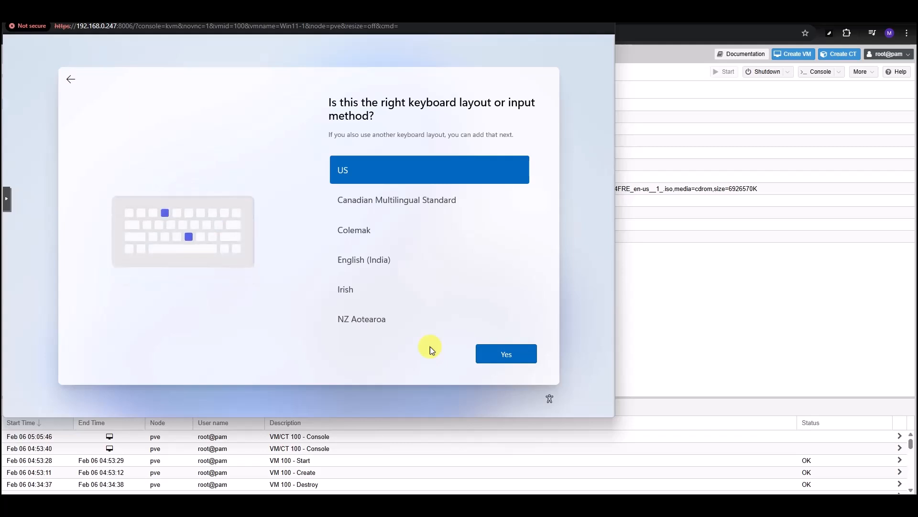
{"action": "left_click", "coordinate": [491, 351]}
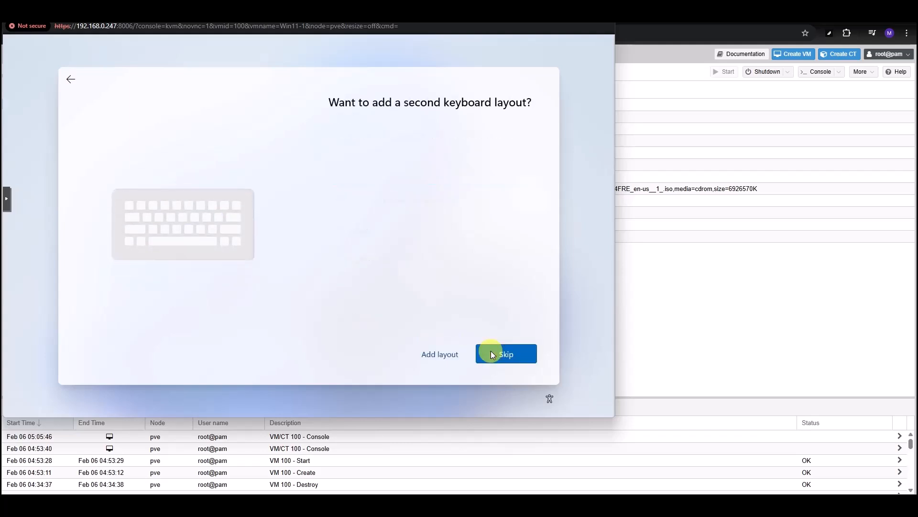
{"action": "left_click", "coordinate": [515, 354]}
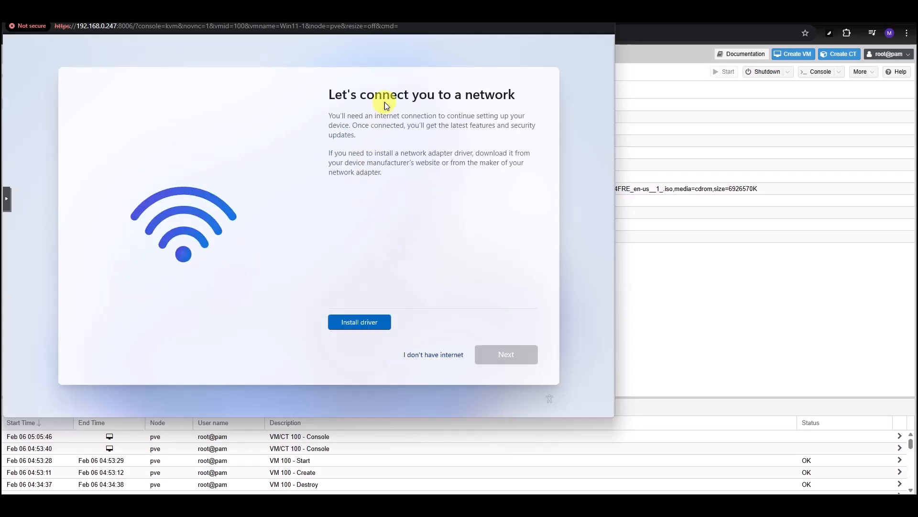
{"action": "left_click", "coordinate": [426, 355]}
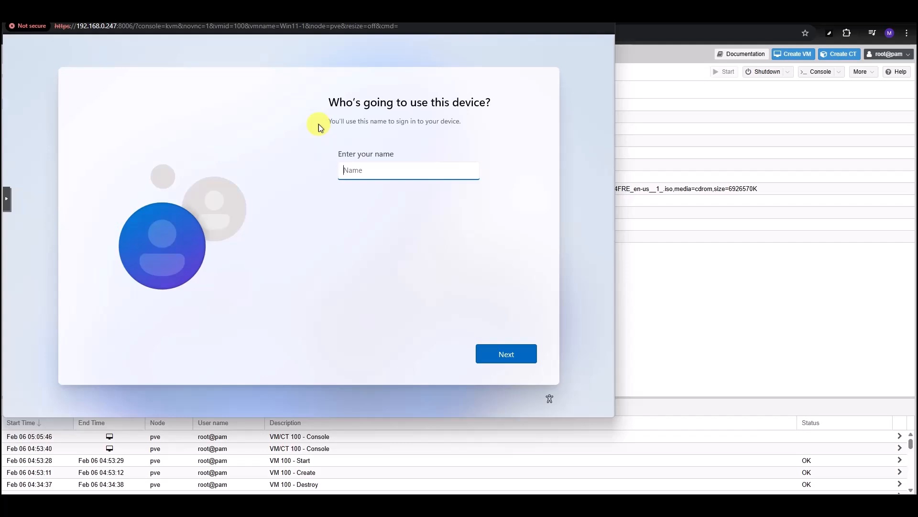
- Enter the user's full name as the local account name, then set and confirm its password
{"action": "left_click", "coordinate": [495, 358]}
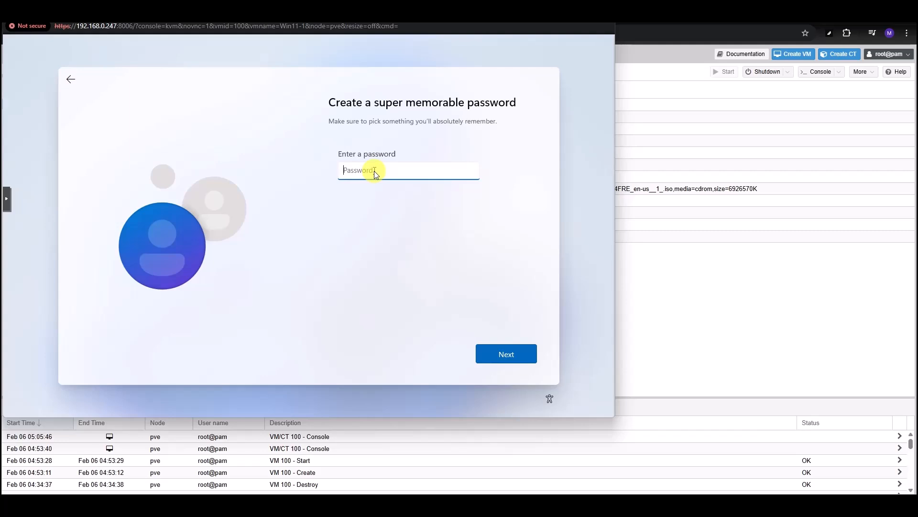
{"action": "type", "text": "•"}
{"action": "key", "text": "BackSpace"}
{"action": "key", "text": "BackSpace"}
{"action": "key", "text": "BackSpace"}
{"action": "key", "text": "BackSpace"}
{"action": "type", "text": "••••••••••"}
{"action": "left_click", "coordinate": [498, 350]}
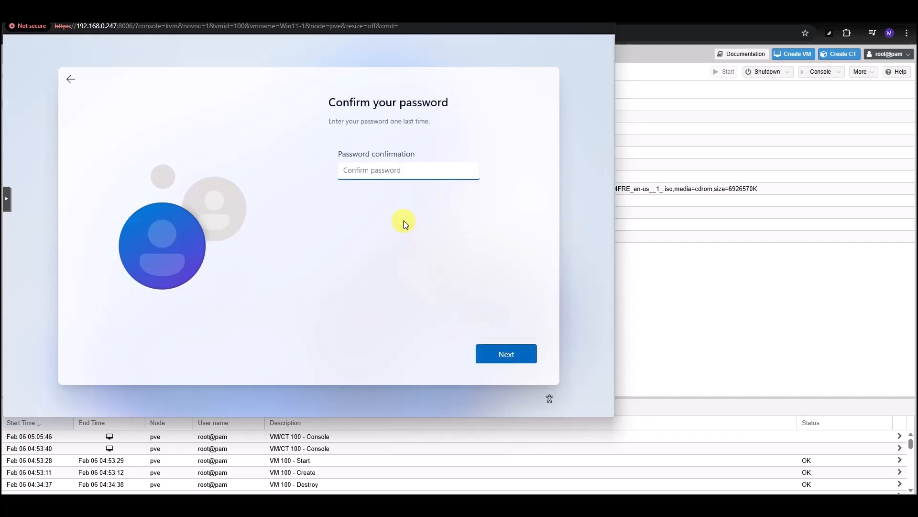
{"action": "type", "text": "•••••••••"}
{"action": "left_click", "coordinate": [498, 351]}
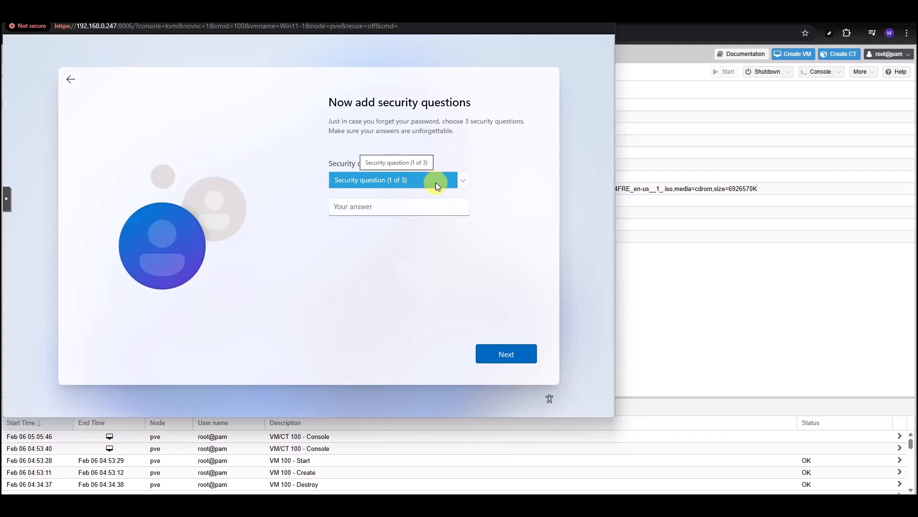
- Choose the first pet's name security question and enter its answer
{"action": "left_click", "coordinate": [462, 182]}
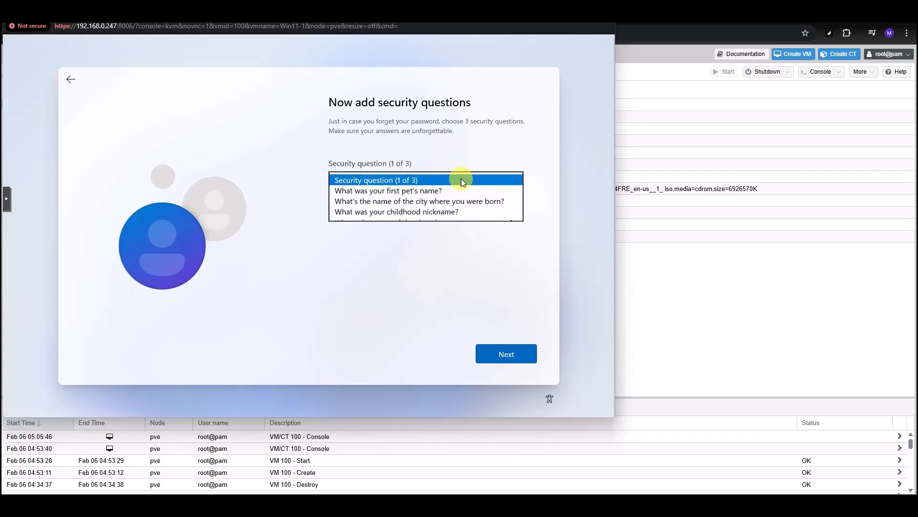
{"action": "left_click", "coordinate": [429, 191]}
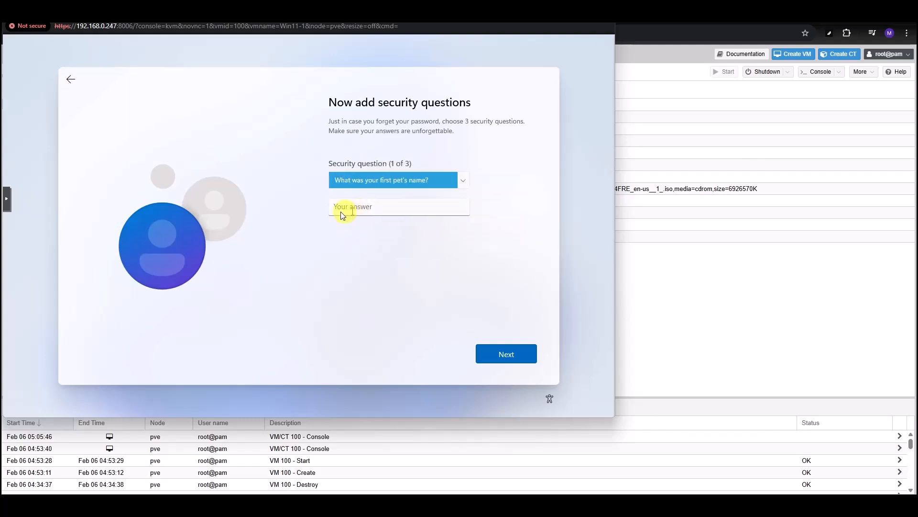
{"action": "left_click", "coordinate": [344, 208]}
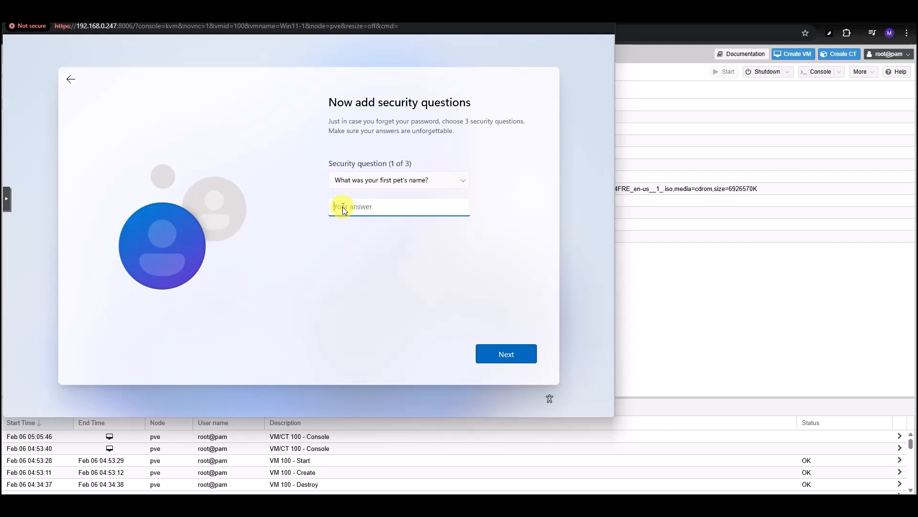
{"action": "type", "text": "Password2"}
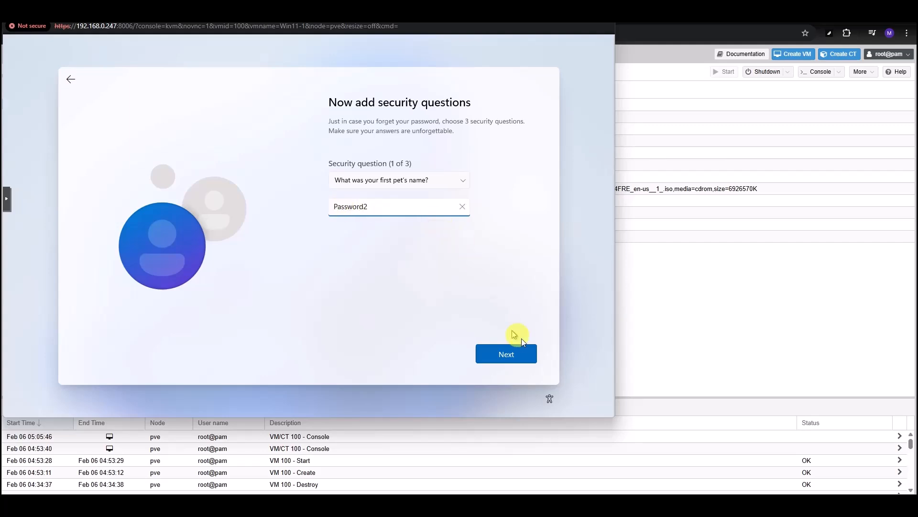
{"action": "left_click", "coordinate": [514, 355]}
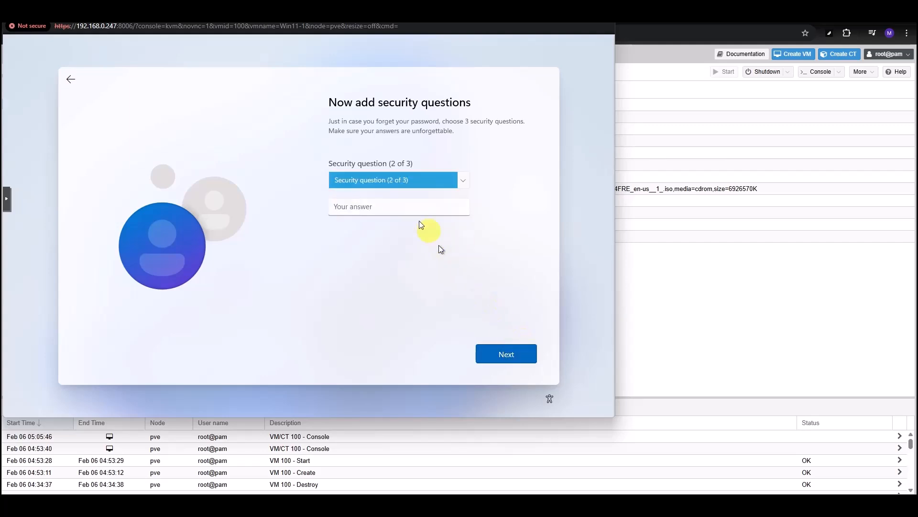
- Choose the birth city security question and enter its answer
{"action": "left_click", "coordinate": [462, 180]}
{"action": "left_click", "coordinate": [431, 191]}
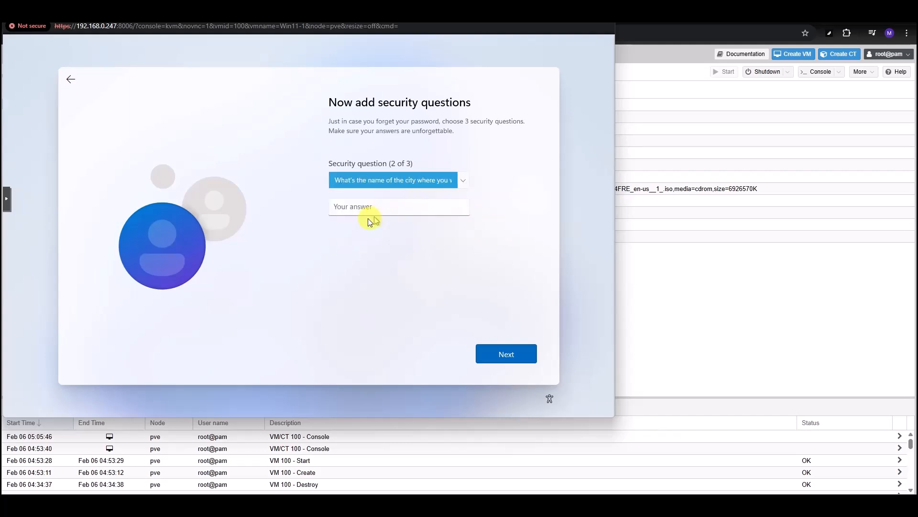
{"action": "left_click", "coordinate": [359, 212]}
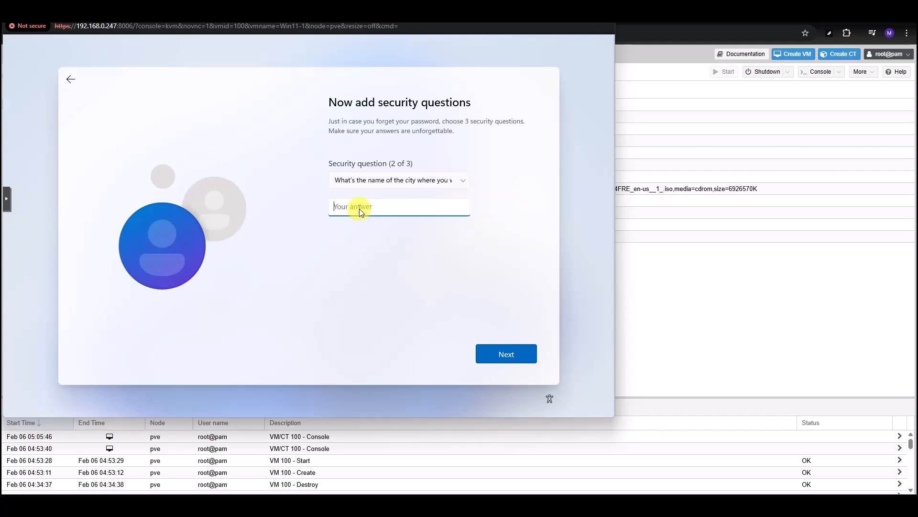
{"action": "type", "text": "Password2"}
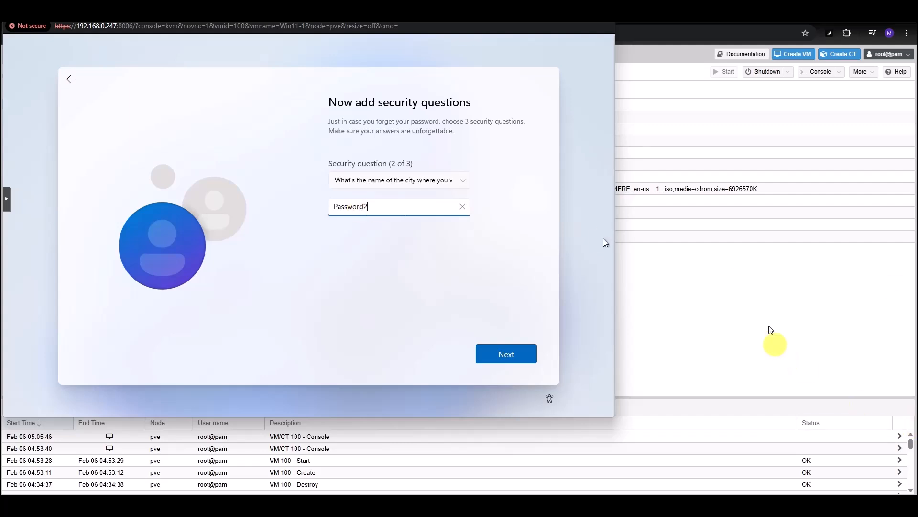
{"action": "left_click", "coordinate": [492, 354]}
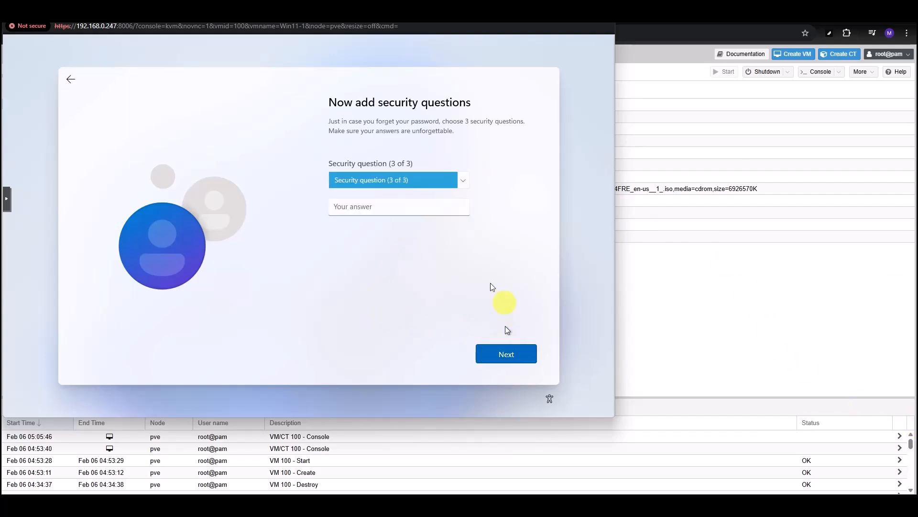
- Choose the childhood nickname security question and enter its answer
{"action": "left_click", "coordinate": [460, 182]}
{"action": "left_click", "coordinate": [423, 192]}
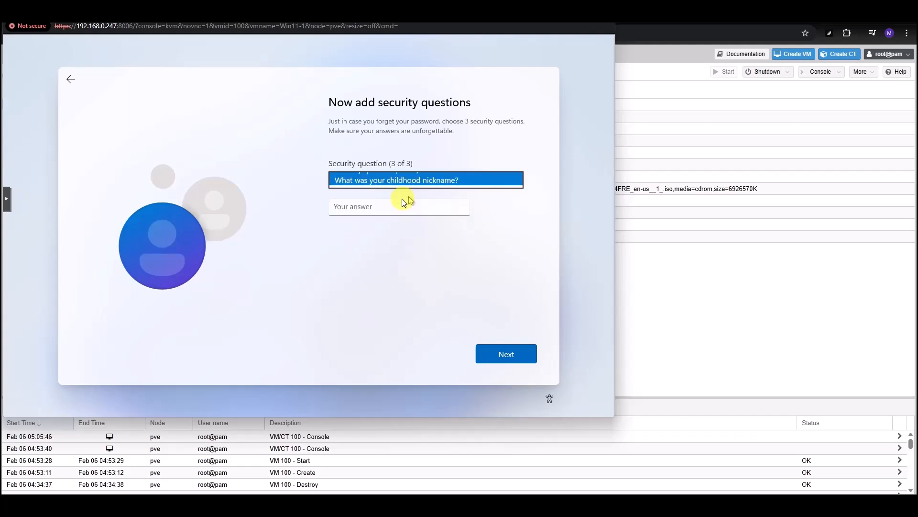
{"action": "left_click", "coordinate": [364, 209]}
{"action": "type", "text": "Password2"}
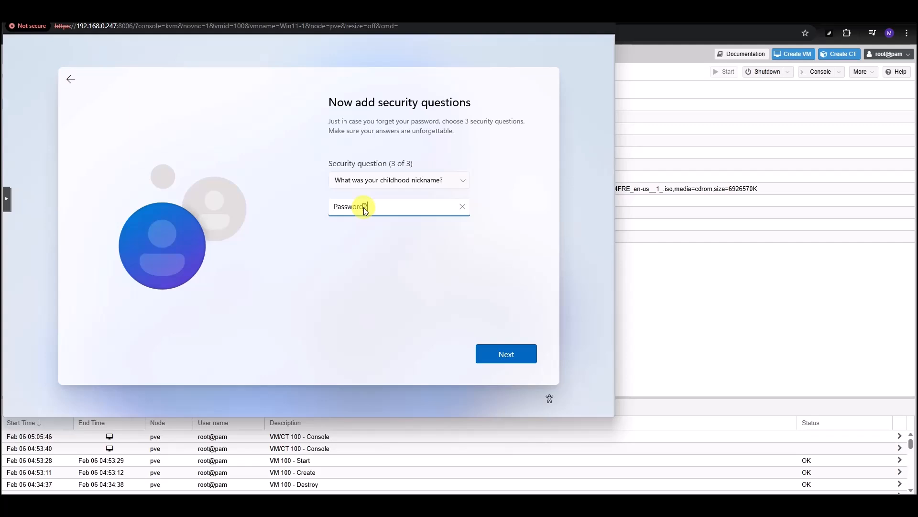
{"action": "left_click", "coordinate": [521, 354]}
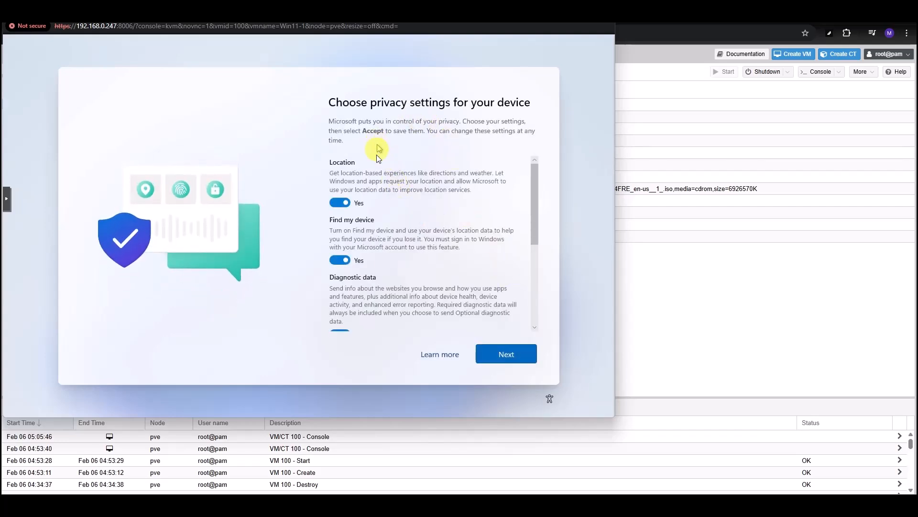
- Turn off location, inking & typing and tailored experiences, limit diagnostics to Required only, and accept
{"action": "left_click", "coordinate": [339, 203]}
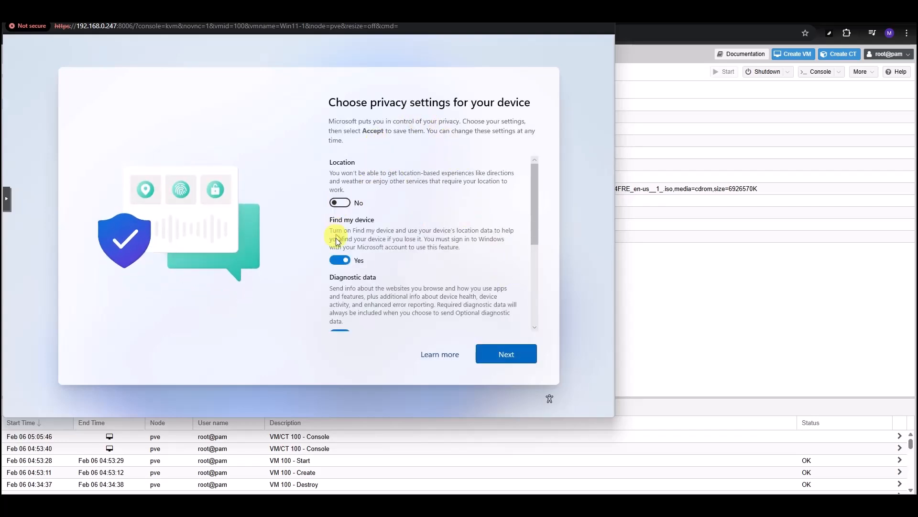
{"action": "scroll", "coordinate": [345, 242], "scroll_direction": "down", "scroll_amount": 3}
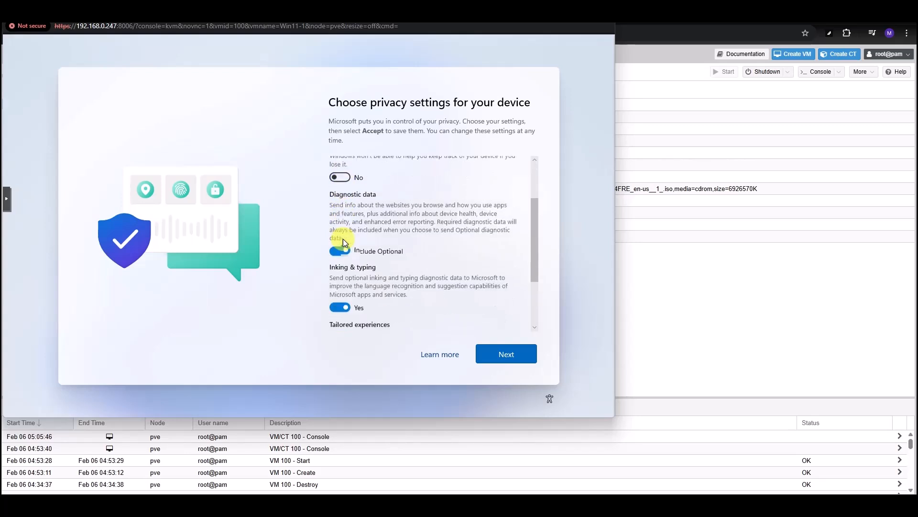
{"action": "left_click", "coordinate": [336, 248]}
{"action": "left_click", "coordinate": [339, 293]}
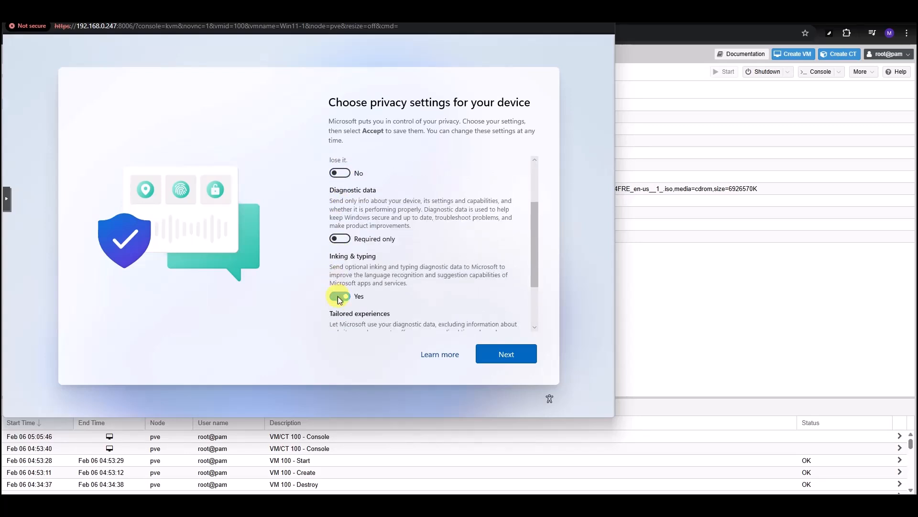
{"action": "scroll", "coordinate": [404, 277], "scroll_direction": "down", "scroll_amount": 3}
{"action": "left_click", "coordinate": [337, 282]}
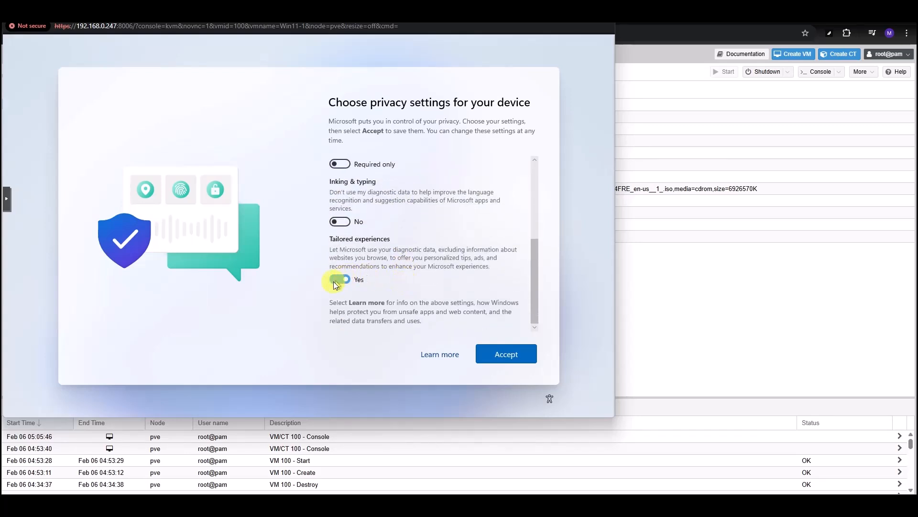
{"action": "left_click", "coordinate": [512, 357]}
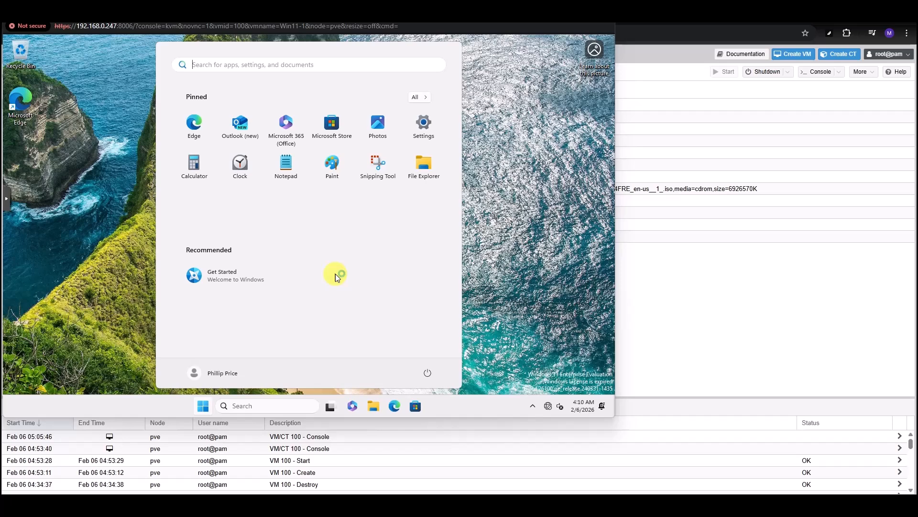
- Open Device Manager from the Start button's quick menu and move its window into view
{"action": "right_click", "coordinate": [202, 406]}
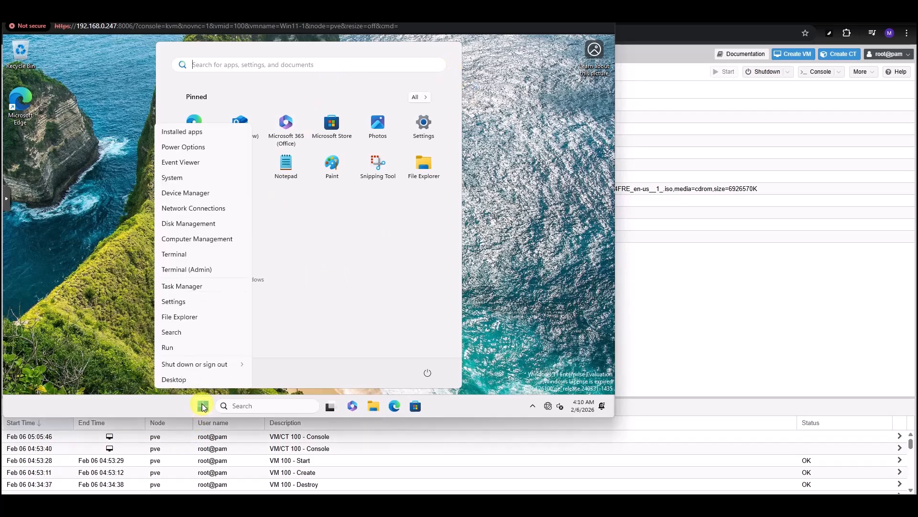
{"action": "left_click", "coordinate": [187, 193]}
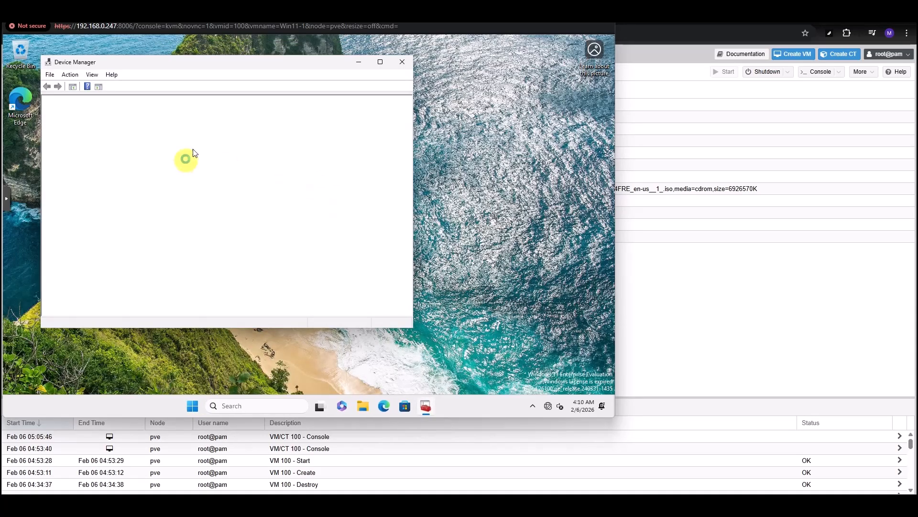
{"action": "left_click_drag", "start_coordinate": [193, 59], "coordinate": [365, 94]}
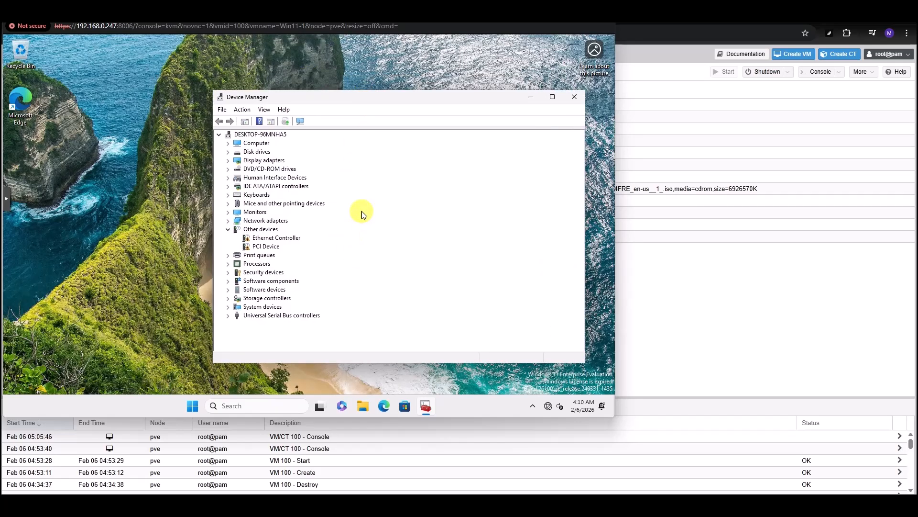
- Start a manual driver update for the Ethernet Controller and browse the VirtIO CD drive
{"action": "right_click", "coordinate": [286, 237]}
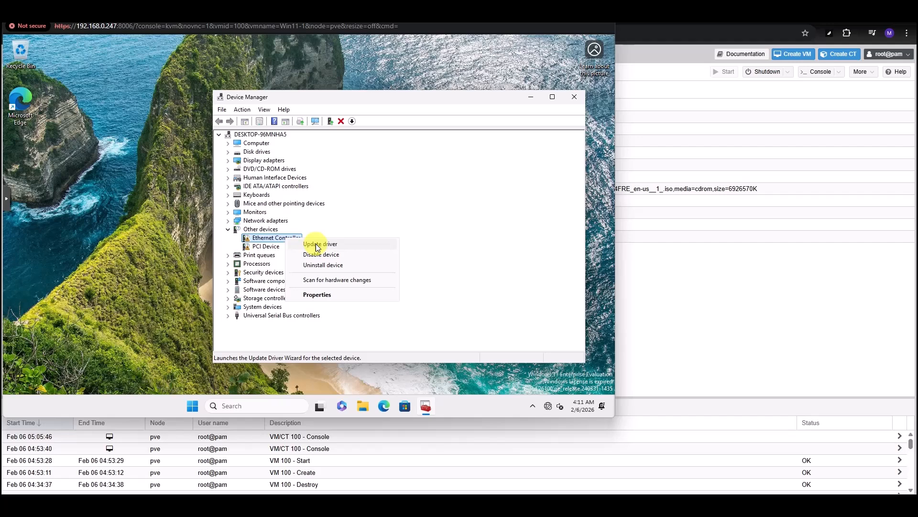
{"action": "left_click", "coordinate": [317, 244]}
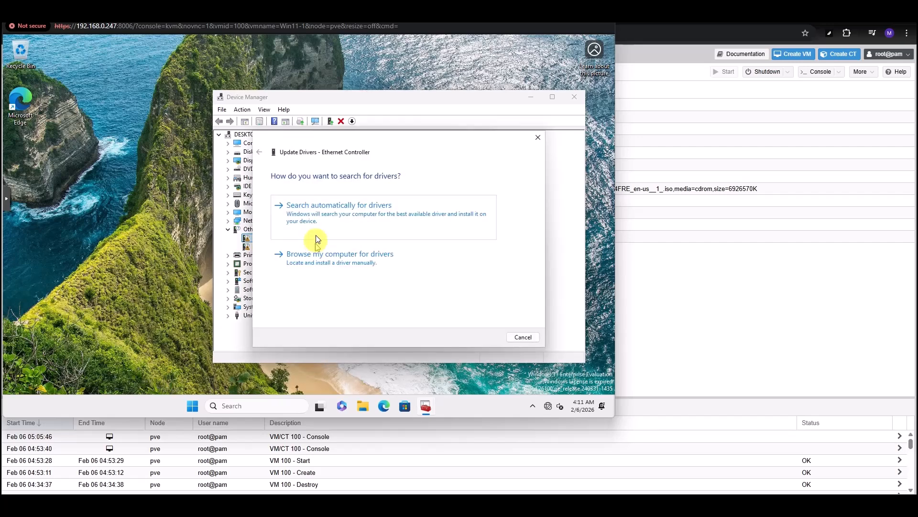
{"action": "left_click", "coordinate": [342, 265]}
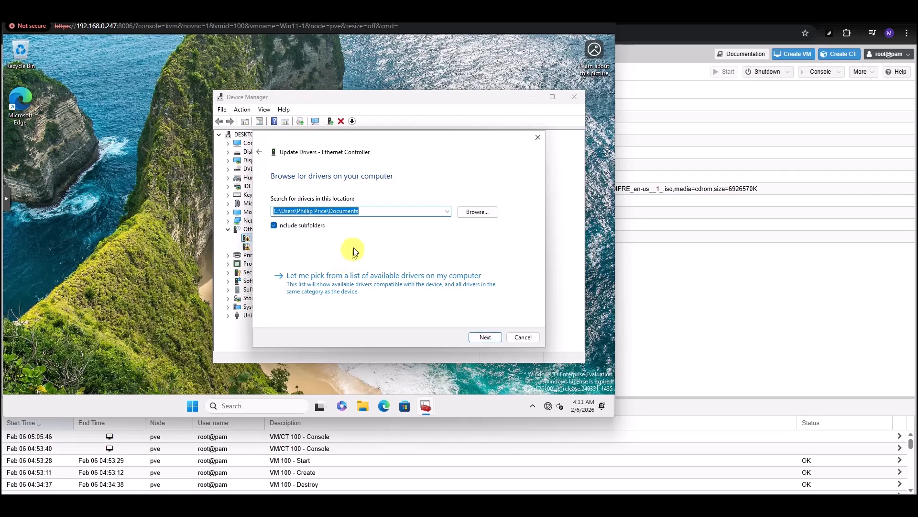
{"action": "left_click", "coordinate": [474, 212]}
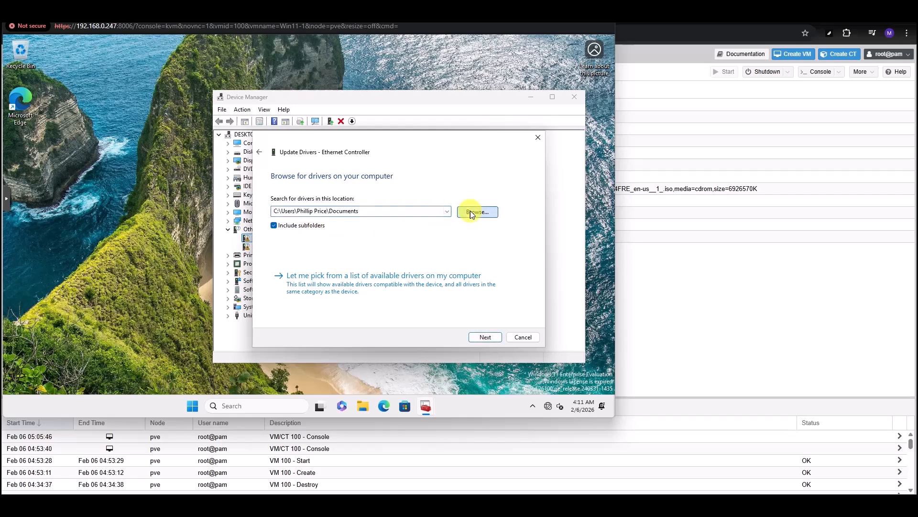
{"action": "scroll", "coordinate": [338, 205], "scroll_direction": "down", "scroll_amount": 2}
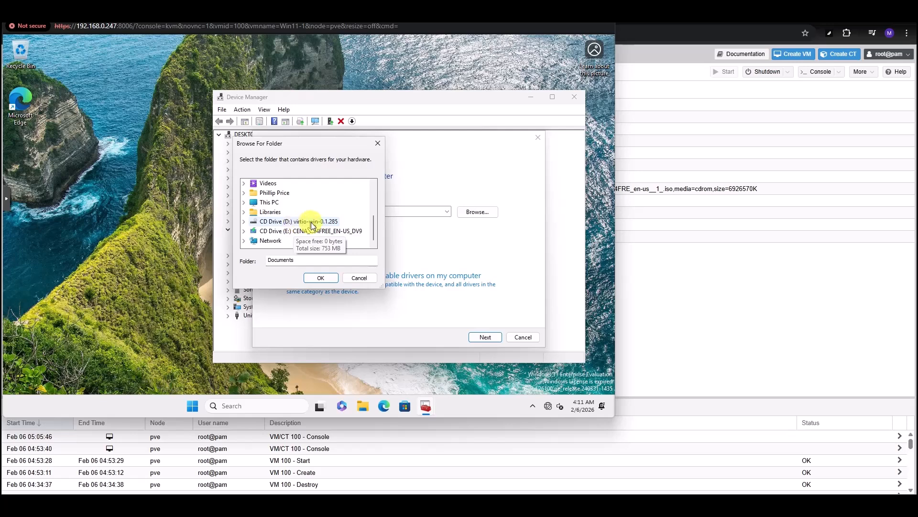
{"action": "left_click", "coordinate": [245, 222]}
- Pick D:\NetKVM\w11 as the driver folder and install the VirtIO Ethernet driver
{"action": "scroll", "coordinate": [335, 194], "scroll_direction": "up", "scroll_amount": 1}
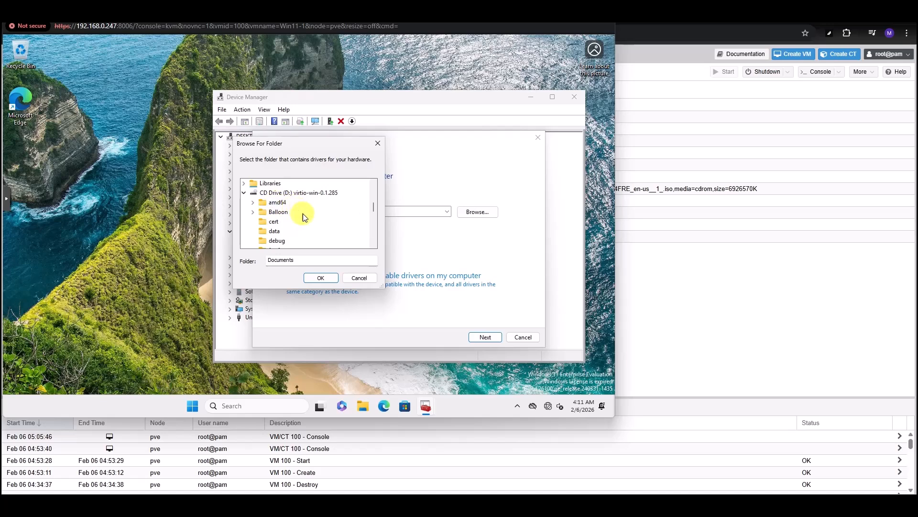
{"action": "scroll", "coordinate": [303, 213], "scroll_direction": "down", "scroll_amount": 3}
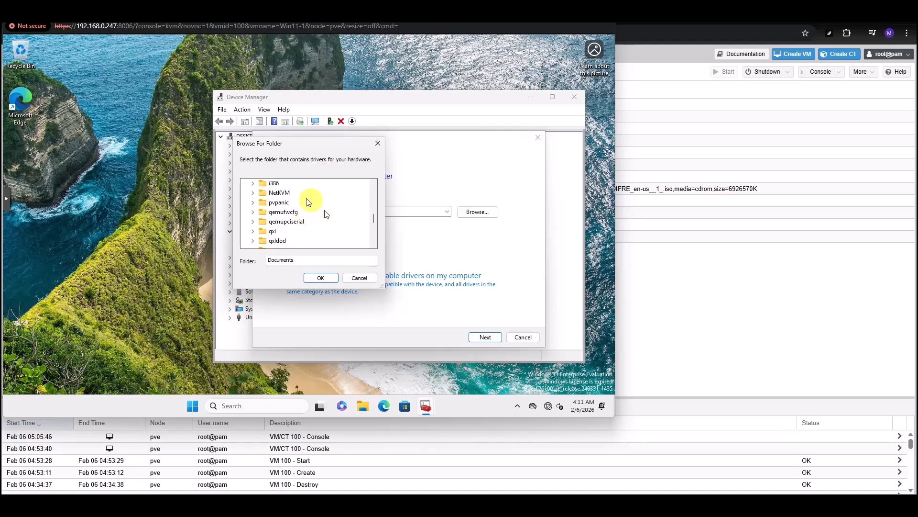
{"action": "left_click", "coordinate": [253, 193]}
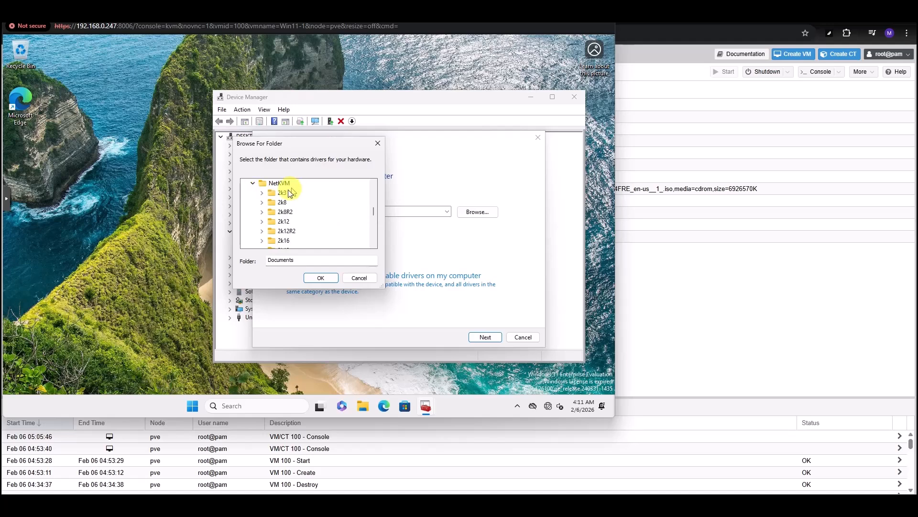
{"action": "scroll", "coordinate": [292, 196], "scroll_direction": "down", "scroll_amount": 3}
{"action": "scroll", "coordinate": [297, 214], "scroll_direction": "down", "scroll_amount": 1}
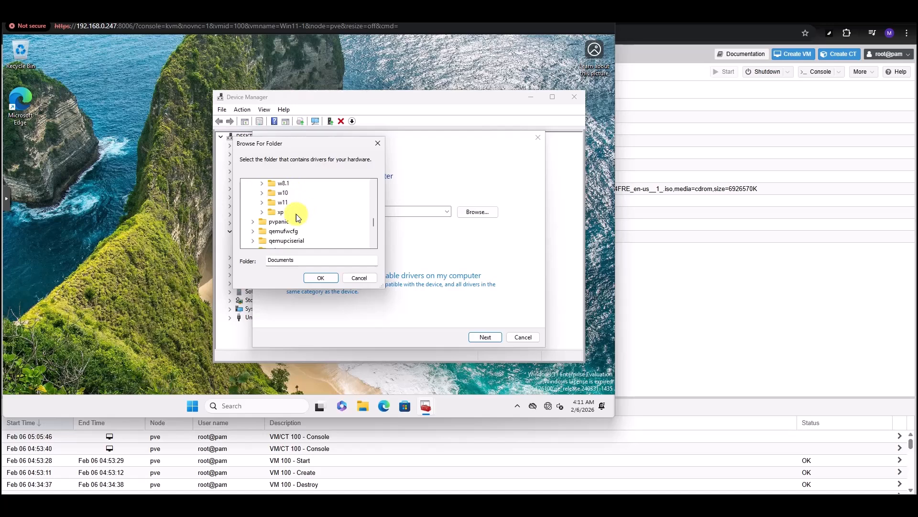
{"action": "double_click", "coordinate": [266, 202]}
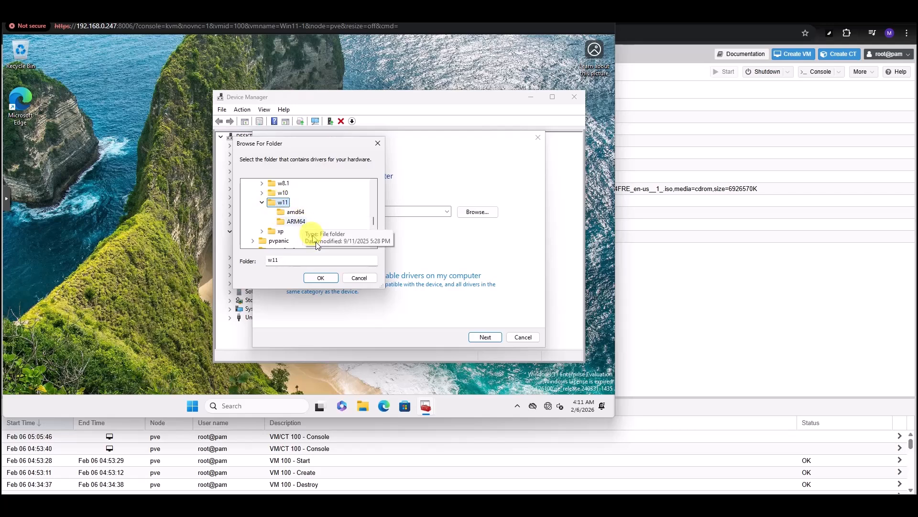
{"action": "left_click", "coordinate": [320, 278]}
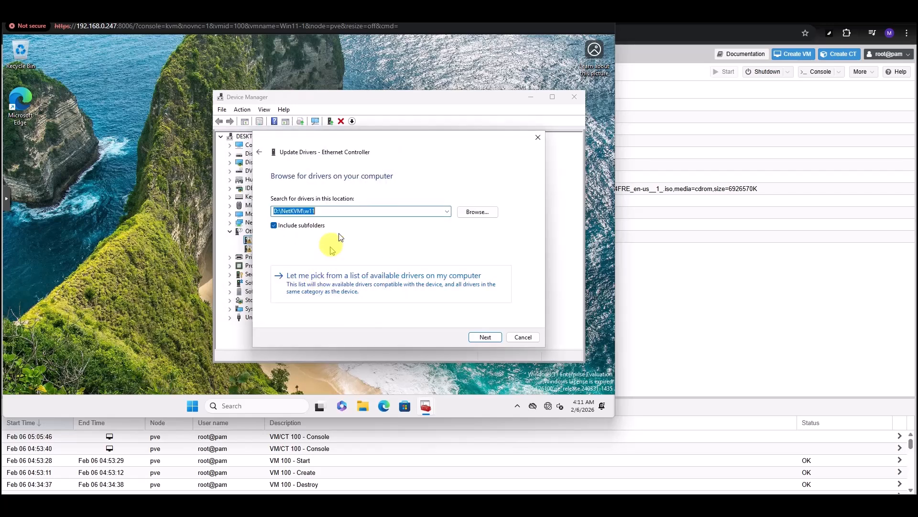
{"action": "left_click", "coordinate": [479, 337]}
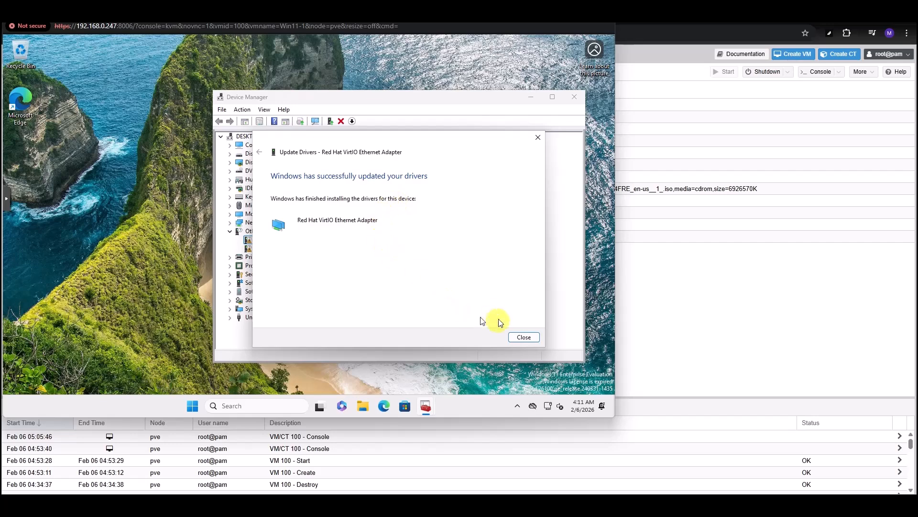
{"action": "left_click", "coordinate": [520, 337]}
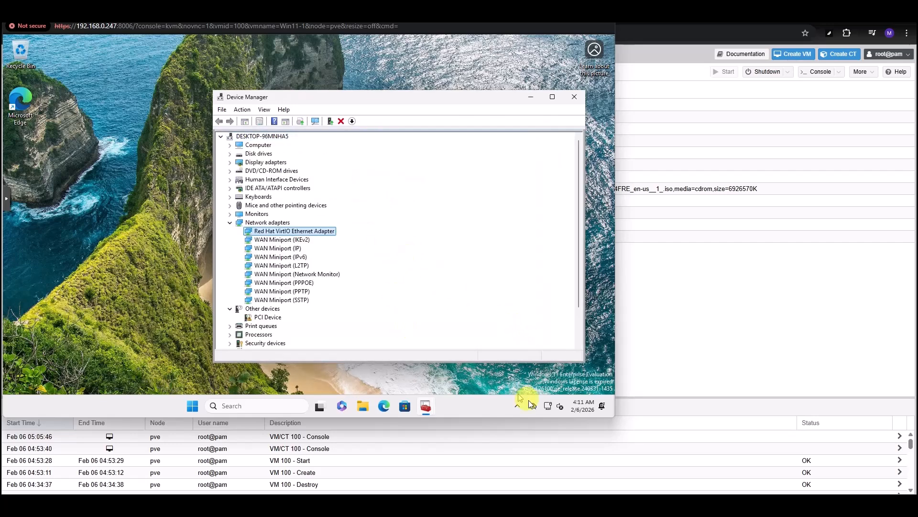
- Launch Microsoft Edge from its icon on the VM desktop
{"action": "mouse_move", "coordinate": [548, 411]}
{"action": "scroll", "coordinate": [463, 260], "scroll_direction": "down", "scroll_amount": 1}
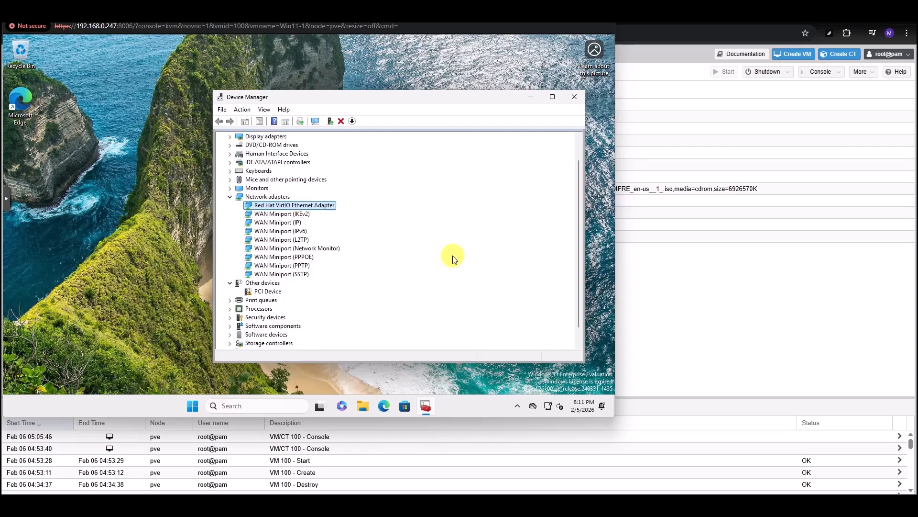
{"action": "scroll", "coordinate": [453, 255], "scroll_direction": "up", "scroll_amount": 1}
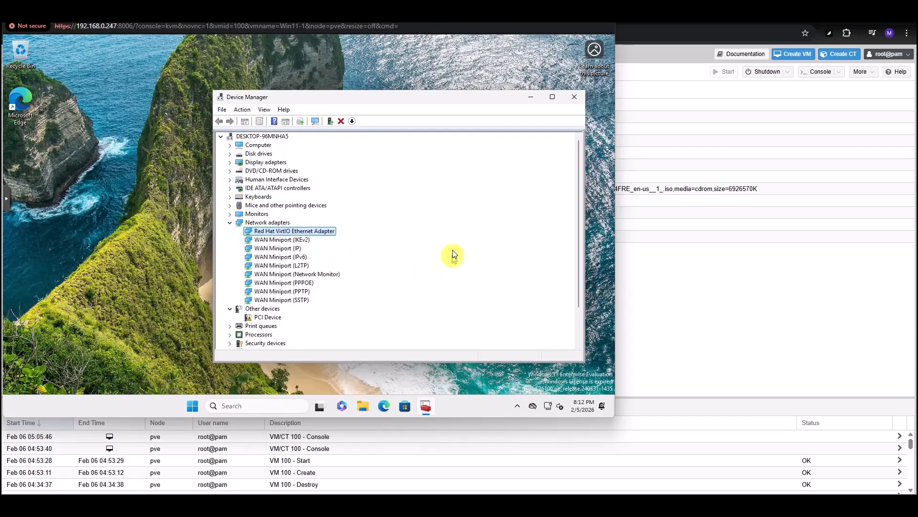
{"action": "double_click", "coordinate": [28, 102]}
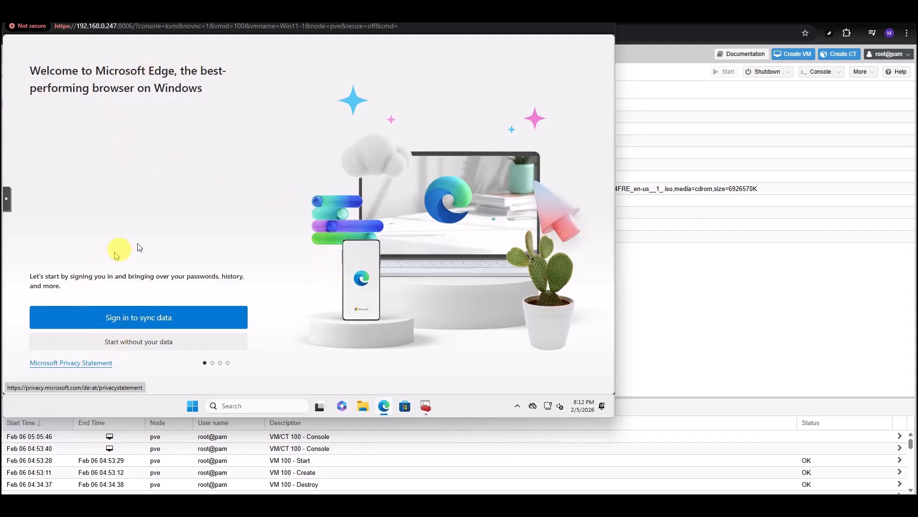
- Skip Edge sign-in, browser data import, Google data and personalised experiences, then start browsing
{"action": "left_click", "coordinate": [149, 343]}
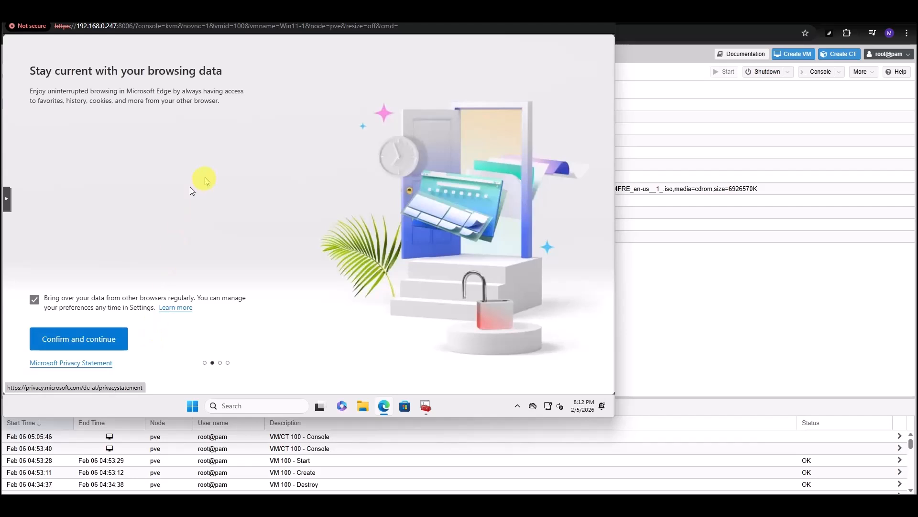
{"action": "left_click", "coordinate": [34, 301]}
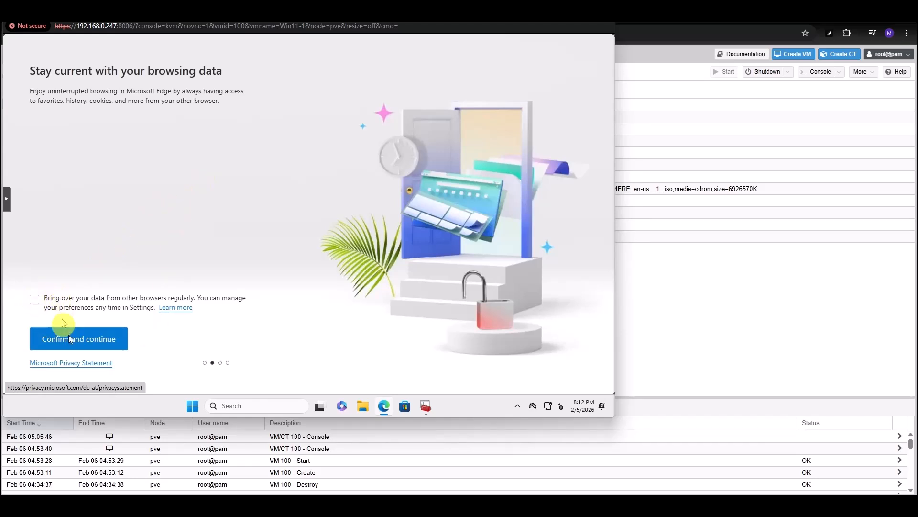
{"action": "left_click", "coordinate": [102, 343]}
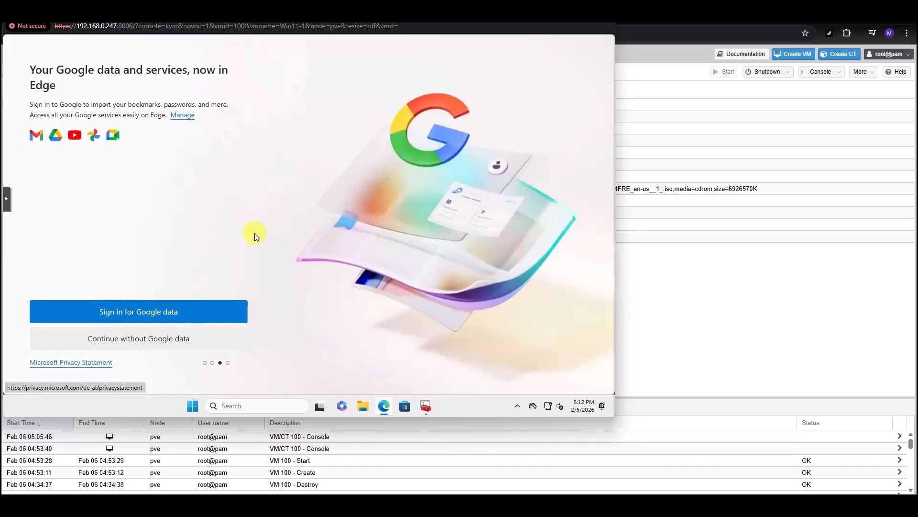
{"action": "left_click", "coordinate": [134, 344]}
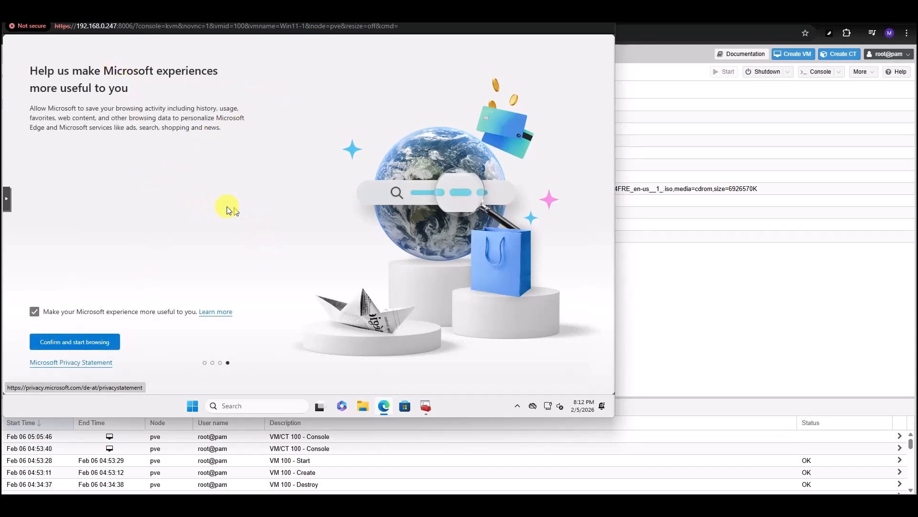
{"action": "left_click", "coordinate": [33, 315]}
{"action": "left_click", "coordinate": [72, 340]}
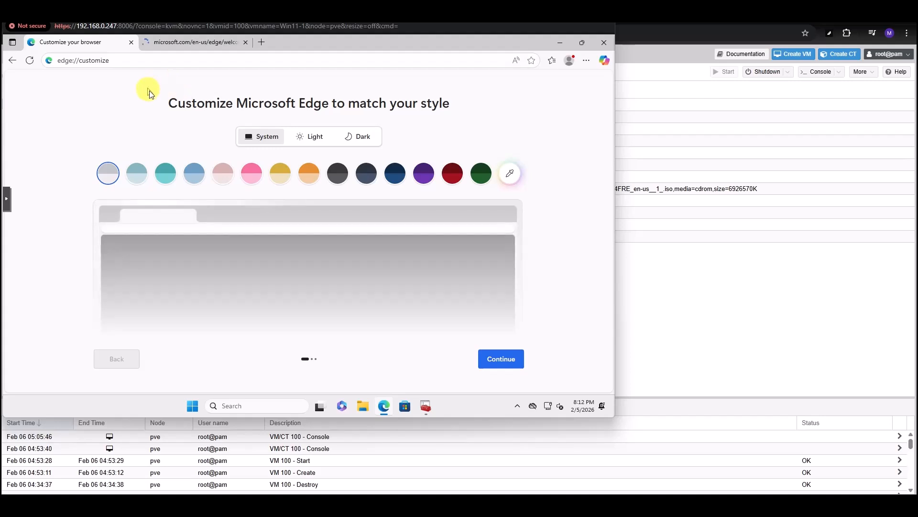
{"action": "left_click", "coordinate": [121, 60]}
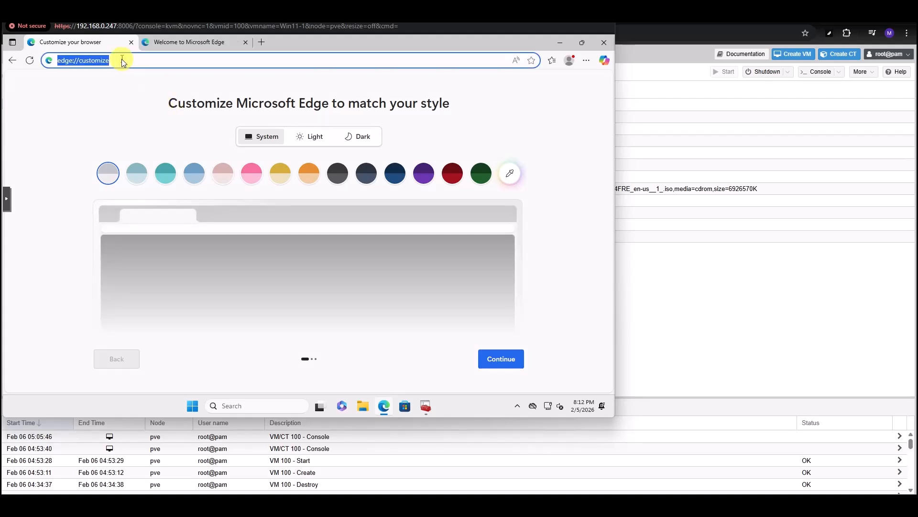
{"action": "type", "text": "www."}
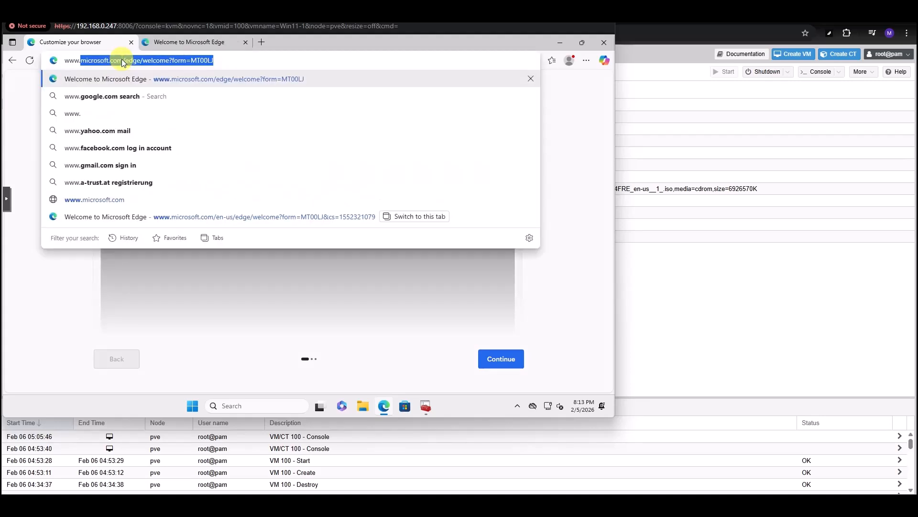
{"action": "type", "text": "espn."}
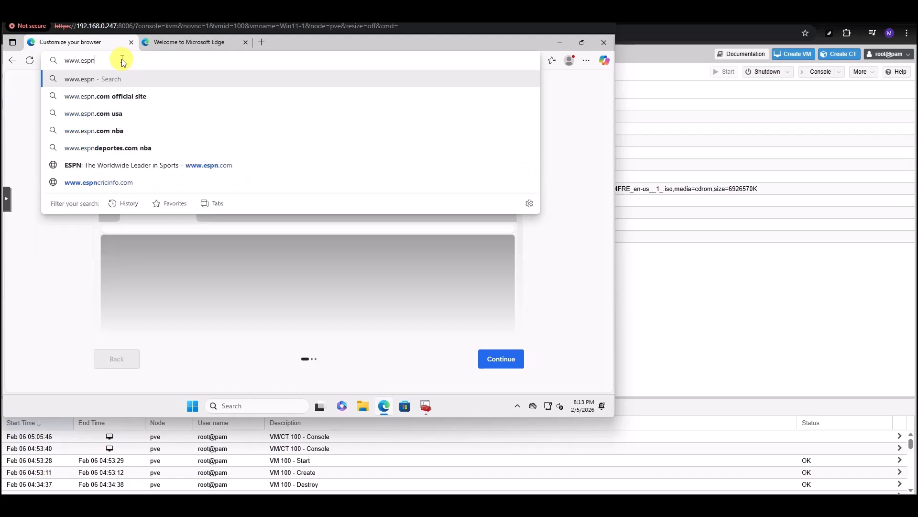
{"action": "type", "text": "com"}
{"action": "key", "text": "Return"}
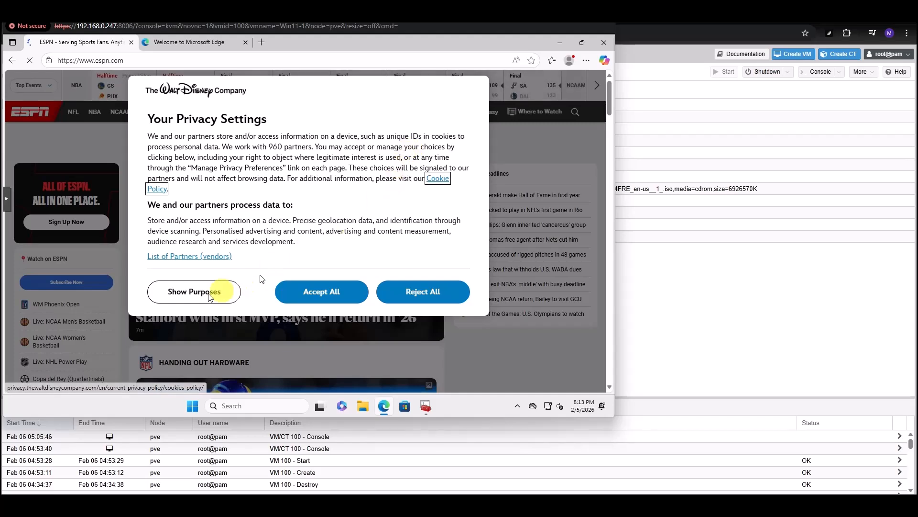
{"action": "left_click", "coordinate": [307, 298]}
{"action": "mouse_move", "coordinate": [485, 118]}
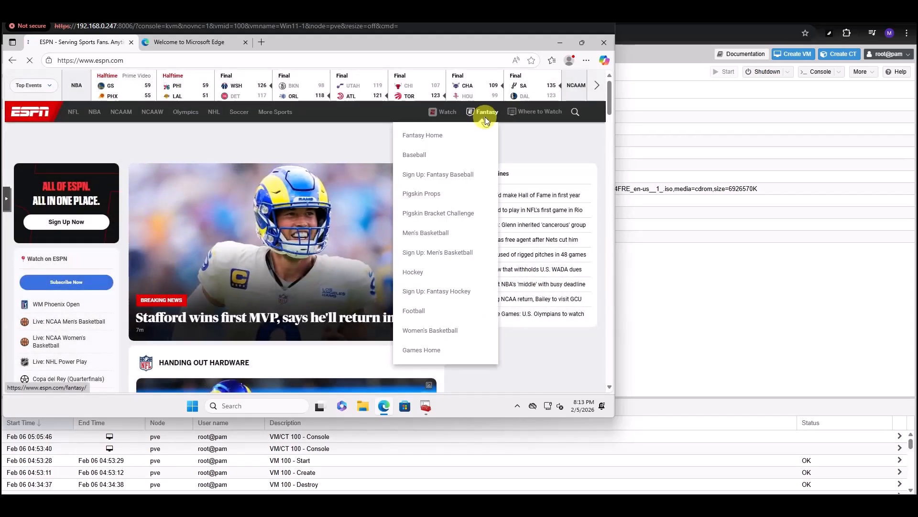